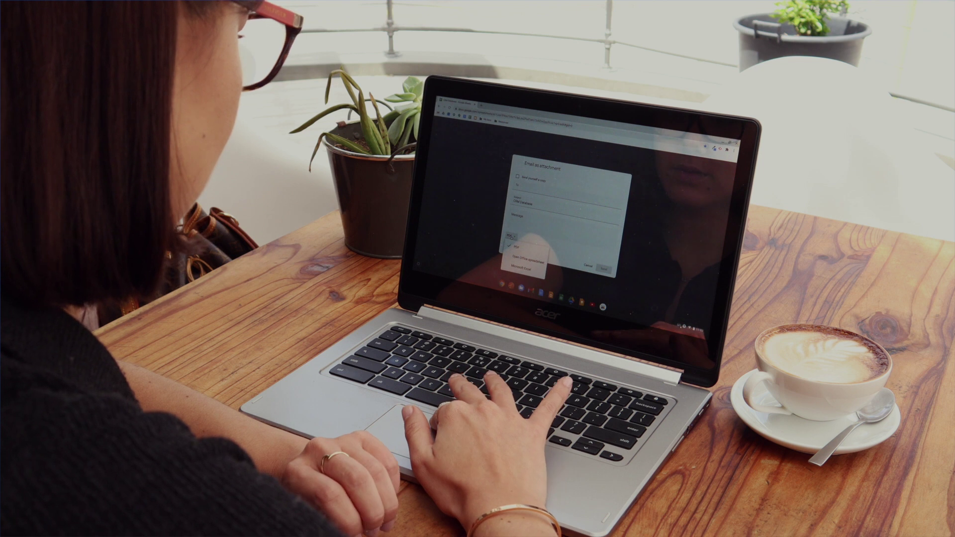
click(521, 268)
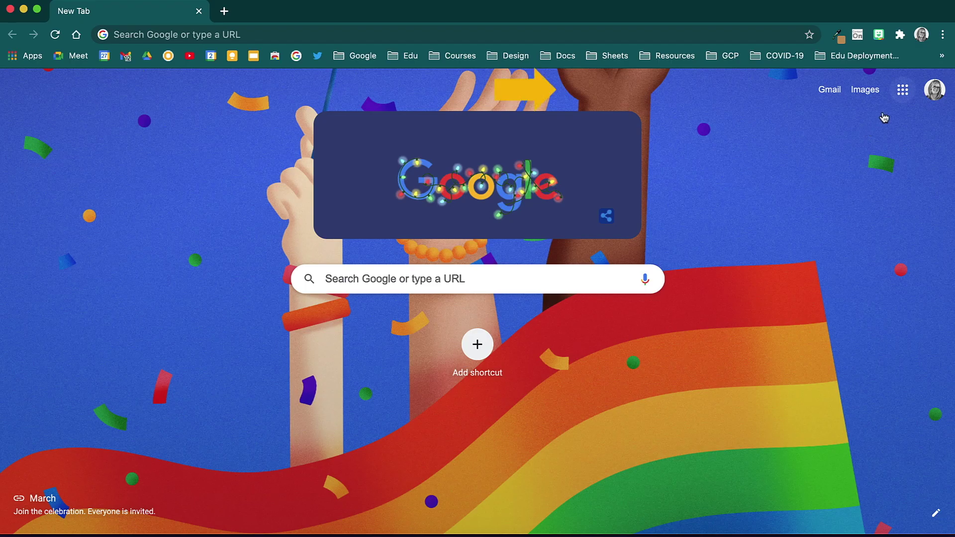
Step: Open the Google Sheets home page at sheets.google.com
click(903, 92)
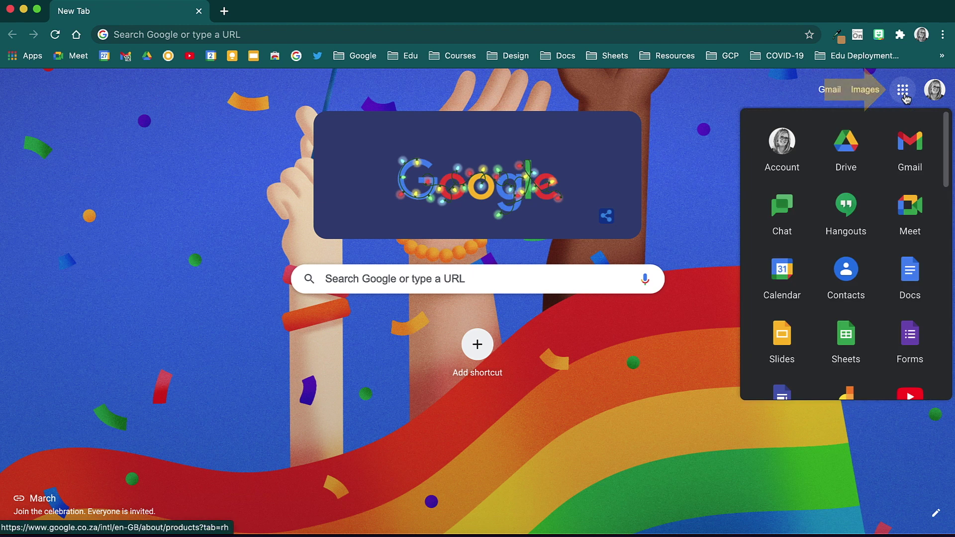
click(649, 39)
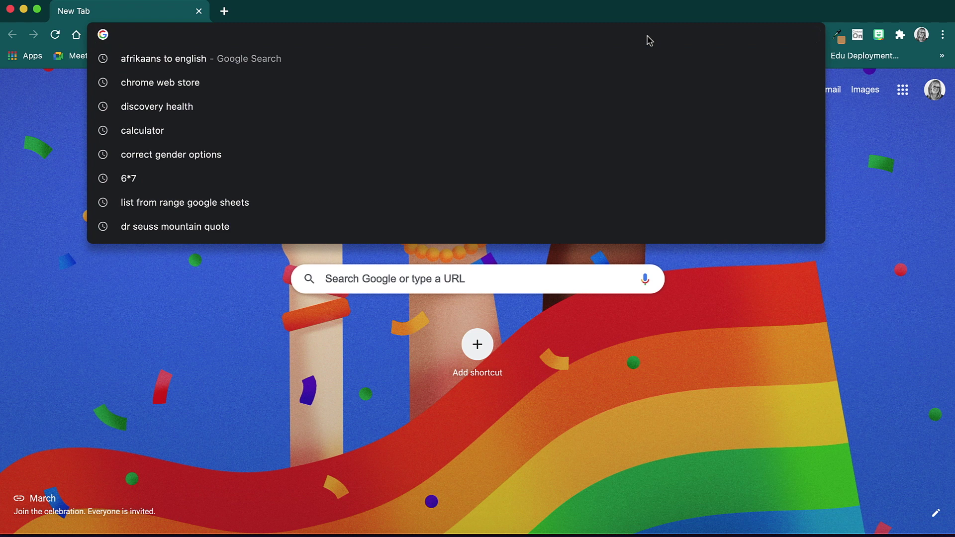
text(sheets.google.com)
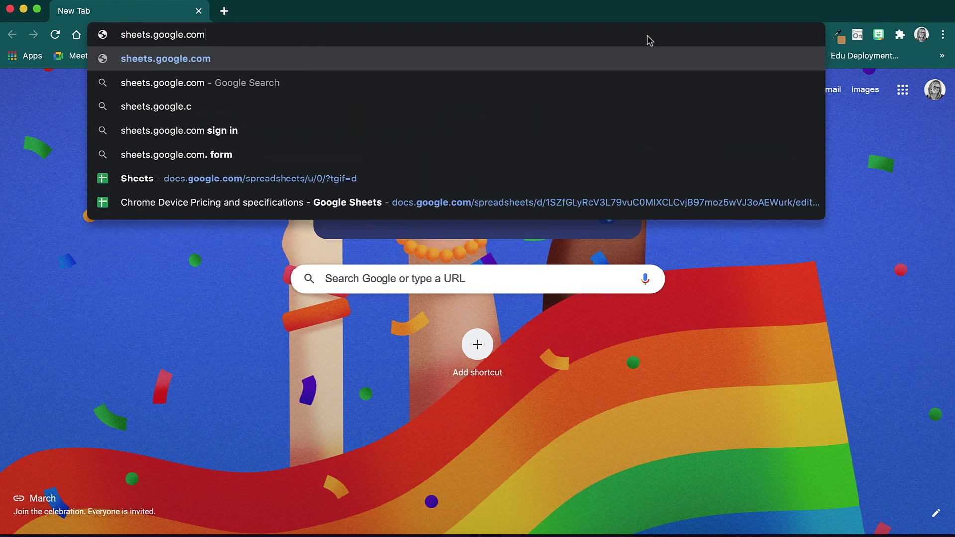
key(Return)
Step: Show the recent spreadsheets in list view and check the ownership filter options, leaving the filter on Owned by anyone
scroll(322, 297, down, 5)
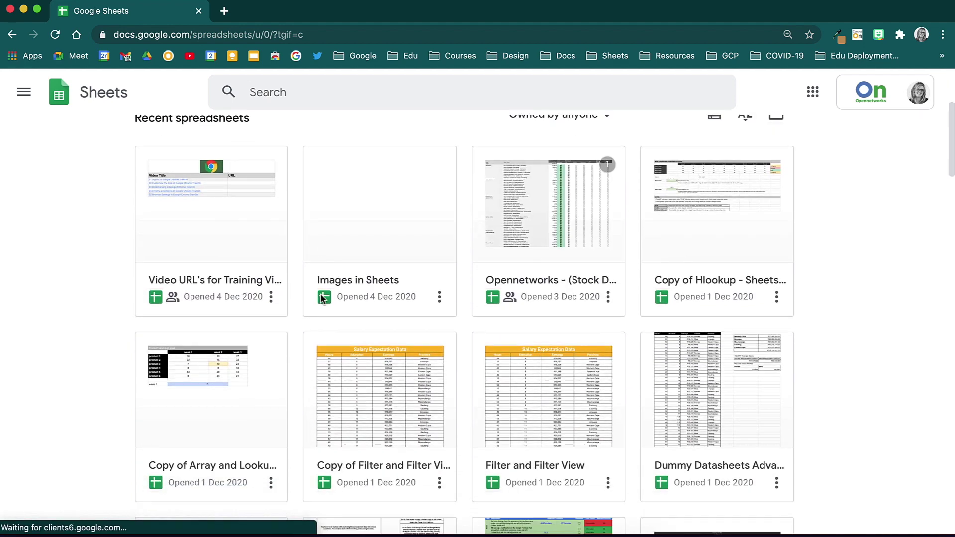
scroll(322, 297, down, 12)
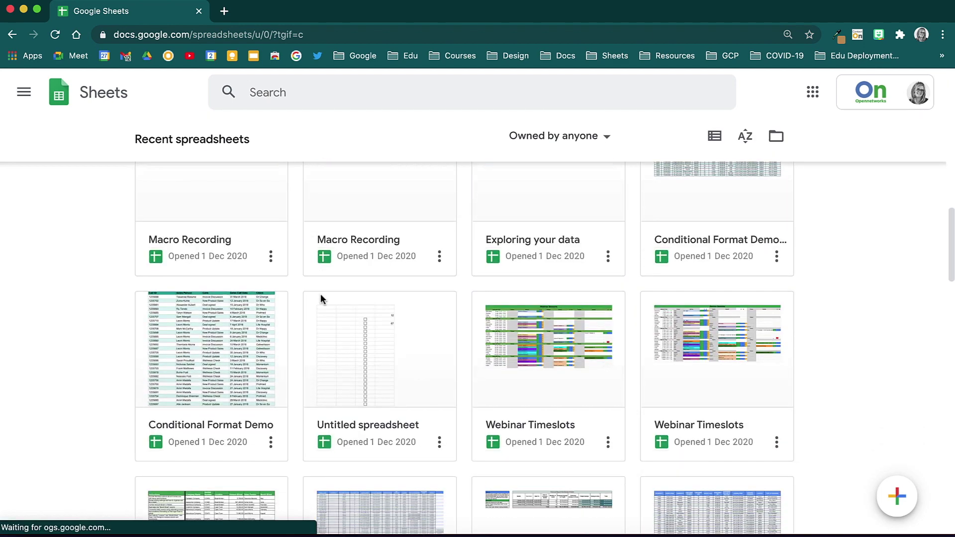
scroll(322, 299, down, 14)
scroll(322, 300, up, 20)
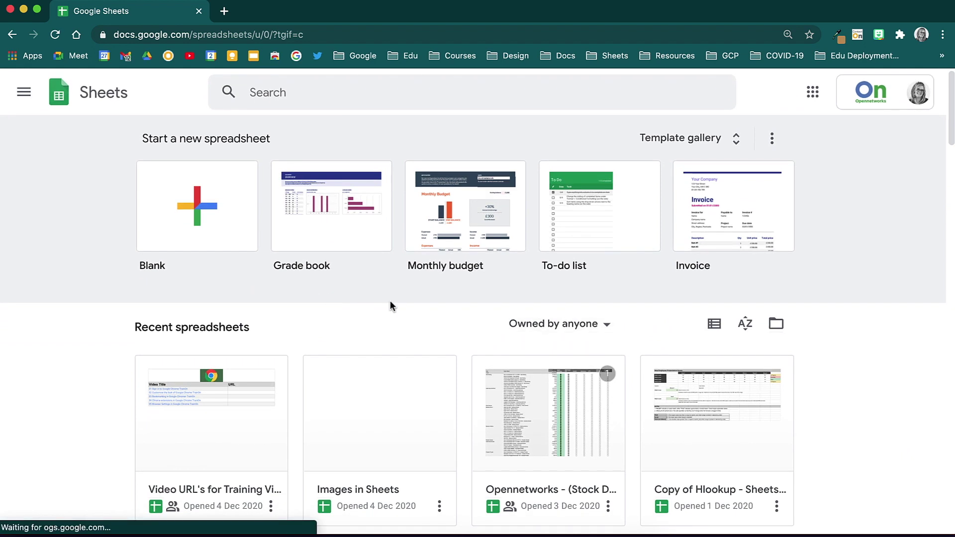
click(711, 331)
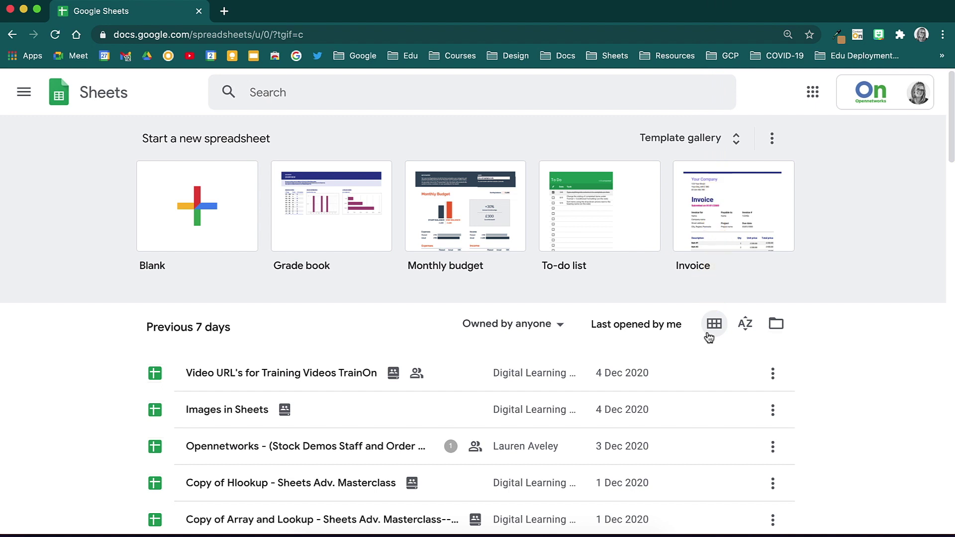
click(560, 326)
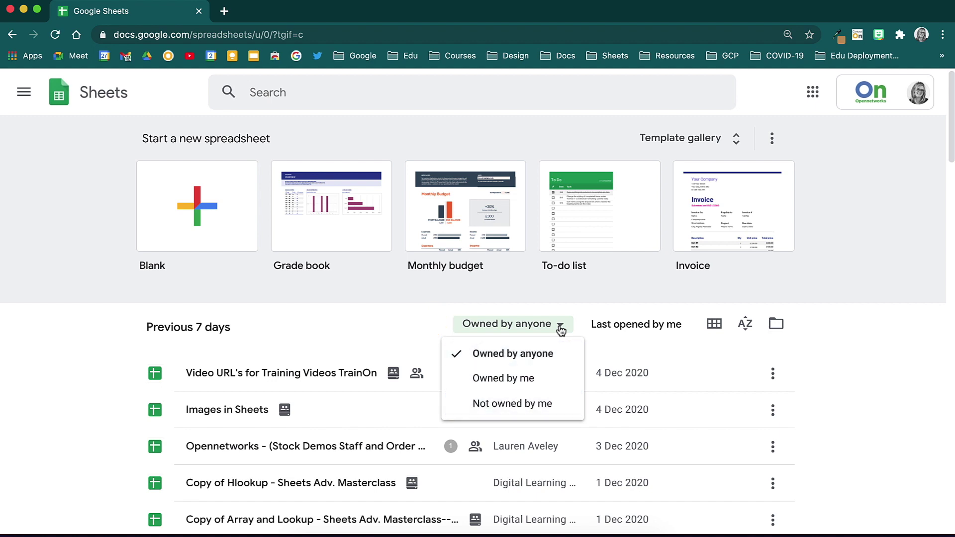
click(897, 359)
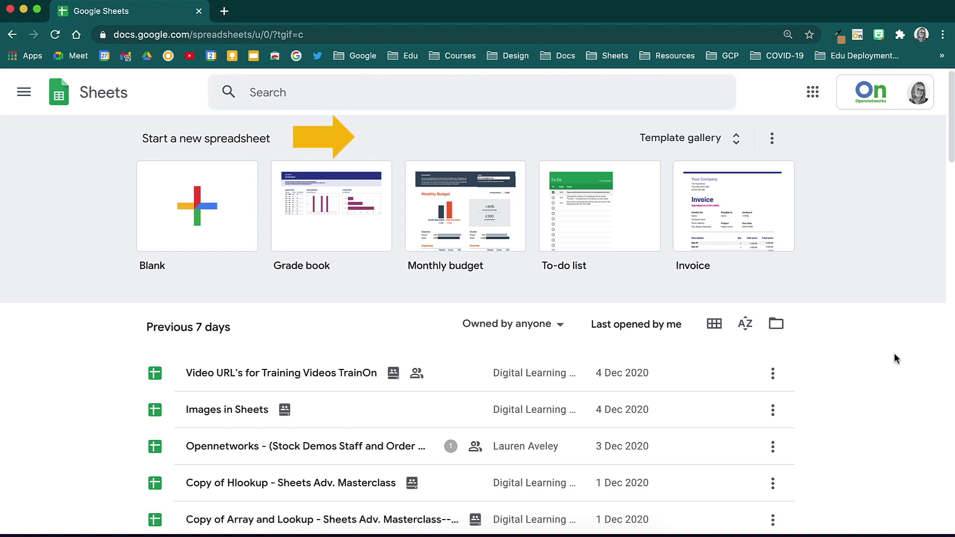
Step: Browse the full template gallery, looking at the organisation's own templates and the General templates from Work through Education
click(737, 139)
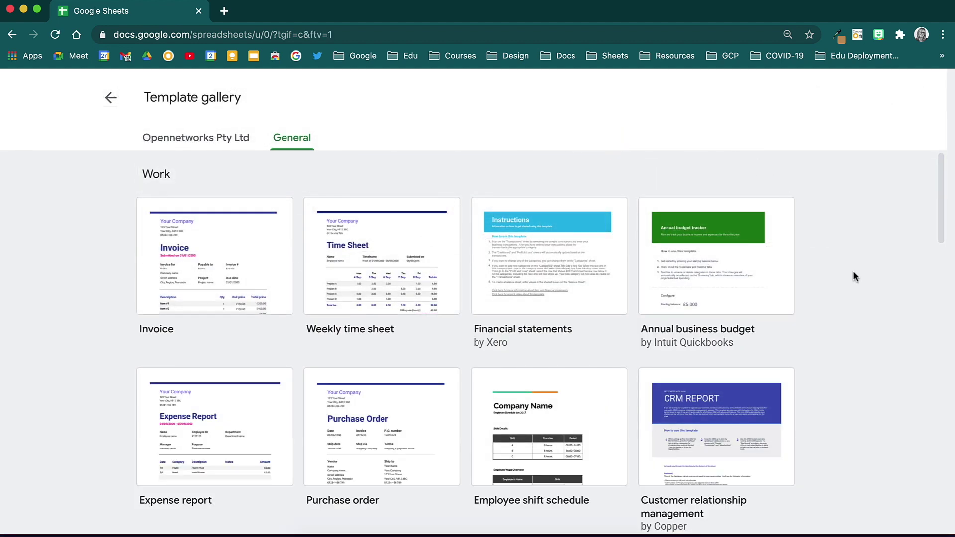
click(238, 142)
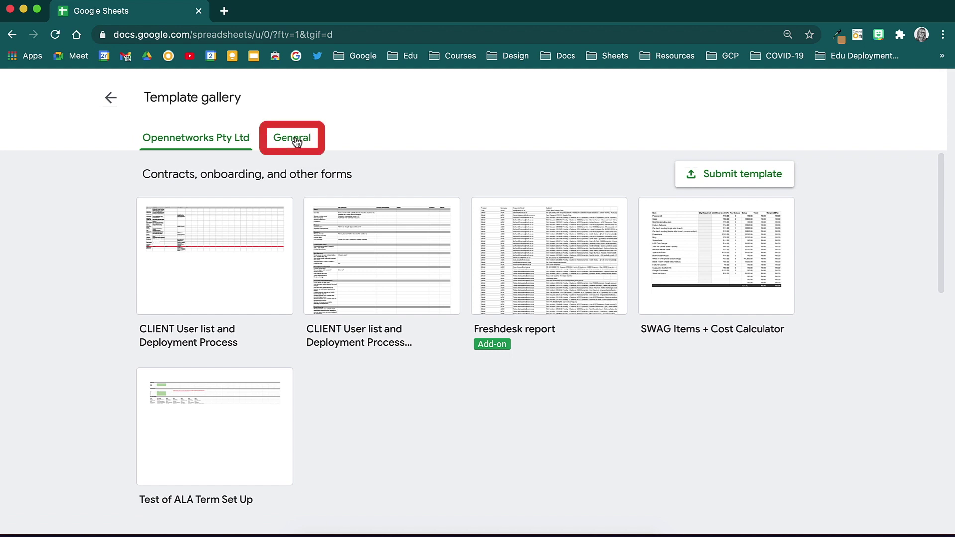
click(297, 142)
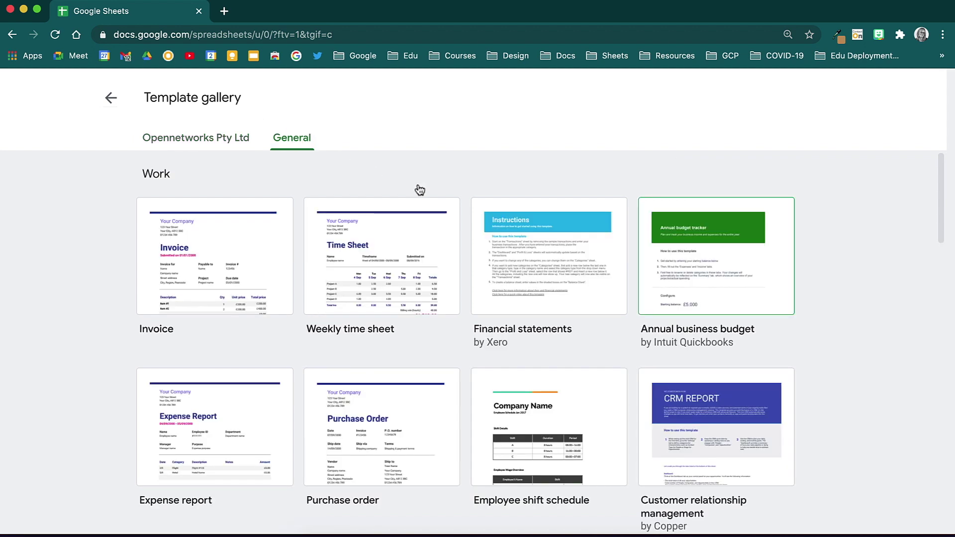
scroll(847, 350, down, 5)
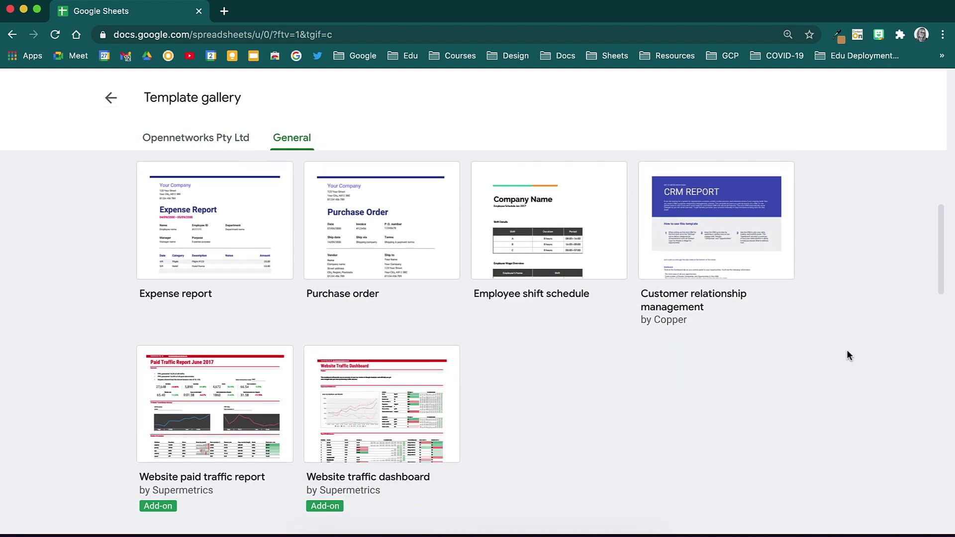
scroll(847, 351, down, 5)
scroll(847, 350, down, 5)
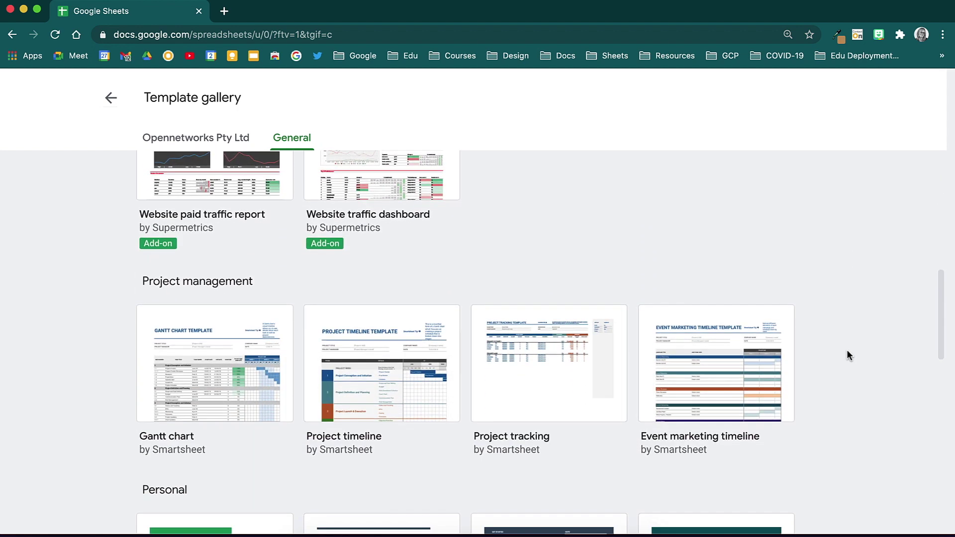
scroll(847, 350, down, 5)
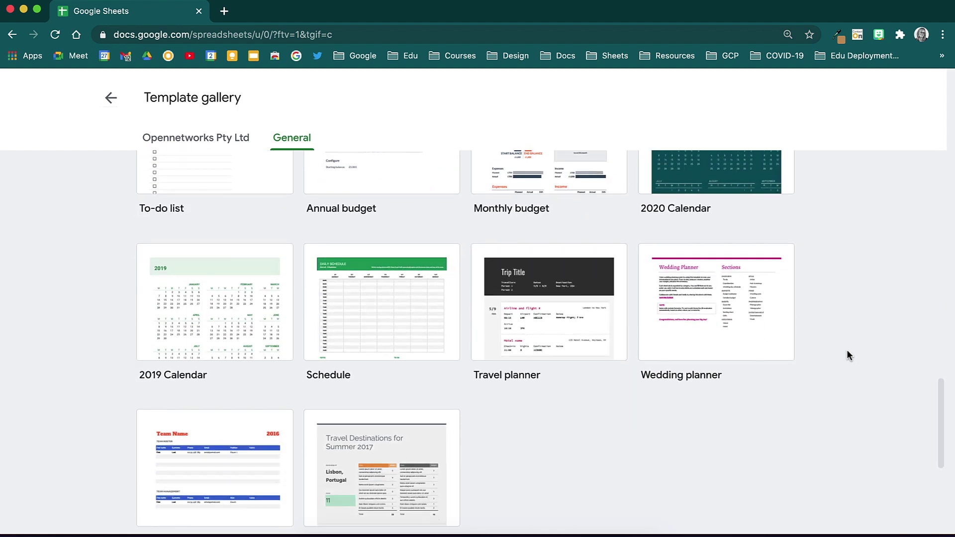
scroll(847, 350, down, 5)
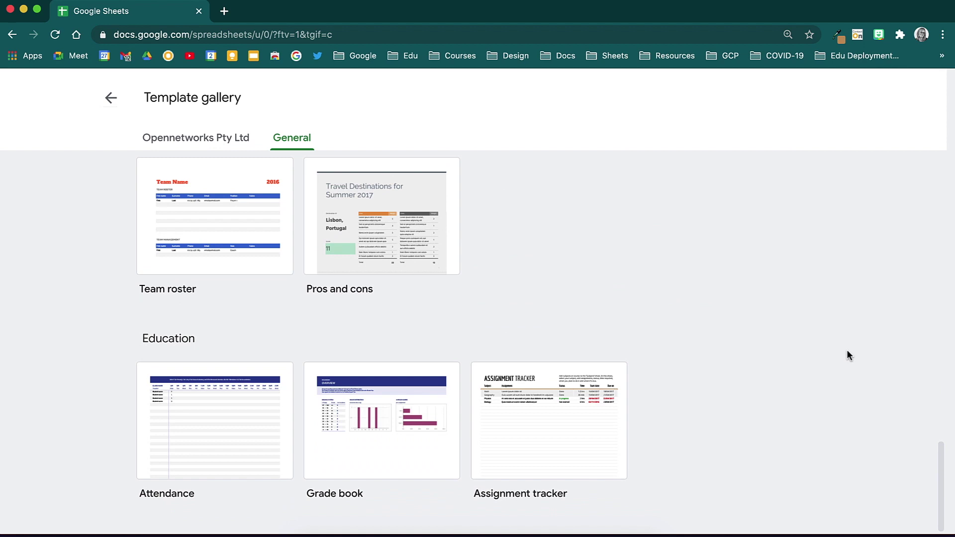
scroll(846, 355, up, 8)
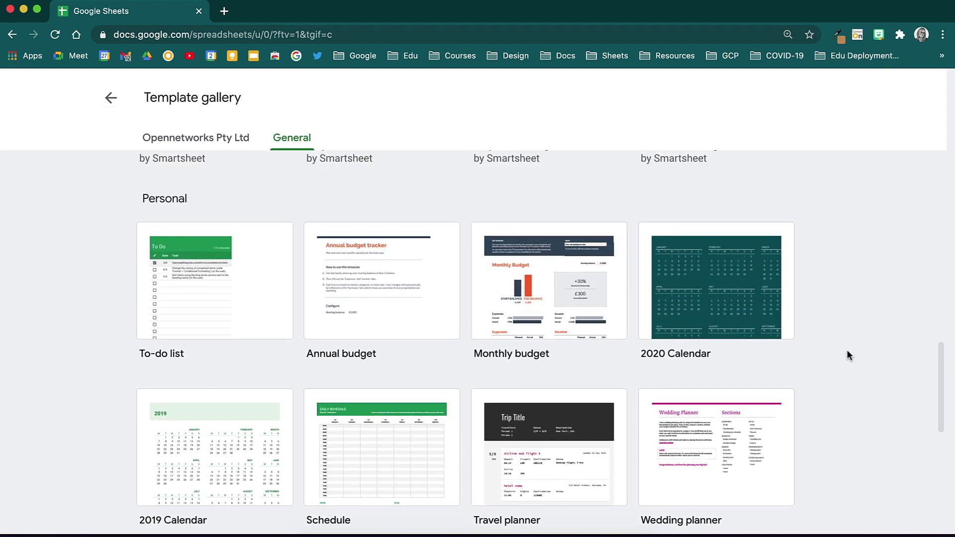
Step: Create a spreadsheet from the To-do list template and mark the tasks in rows 5 and 6 as completed
click(258, 313)
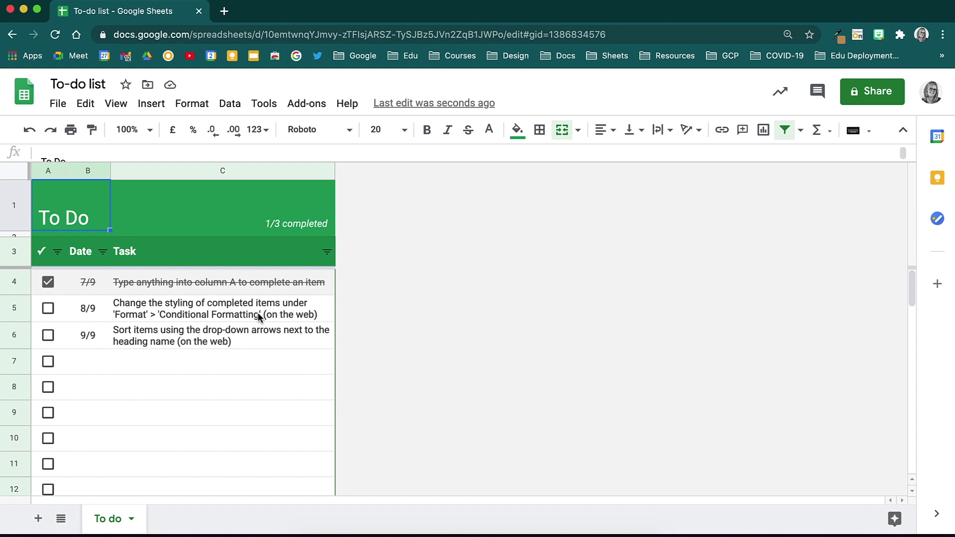
click(48, 308)
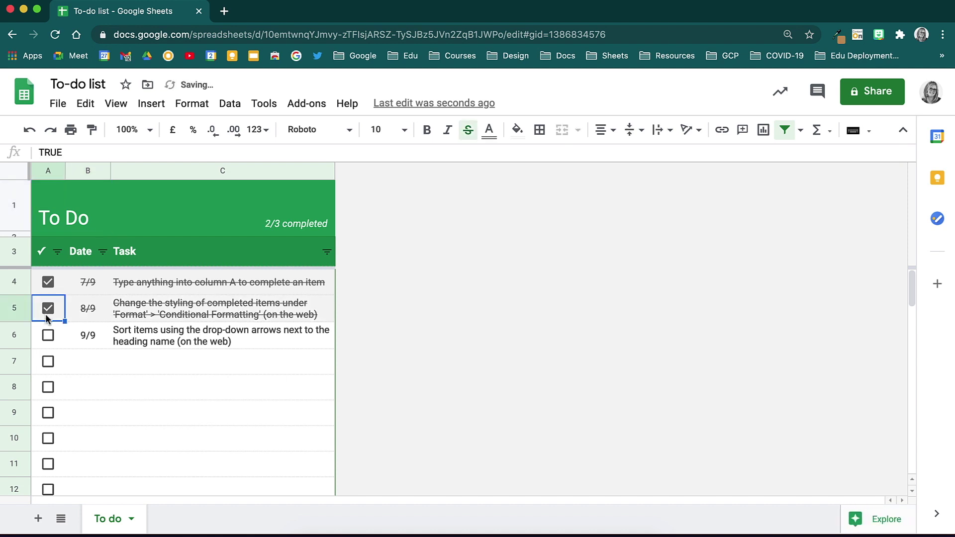
click(47, 337)
click(46, 337)
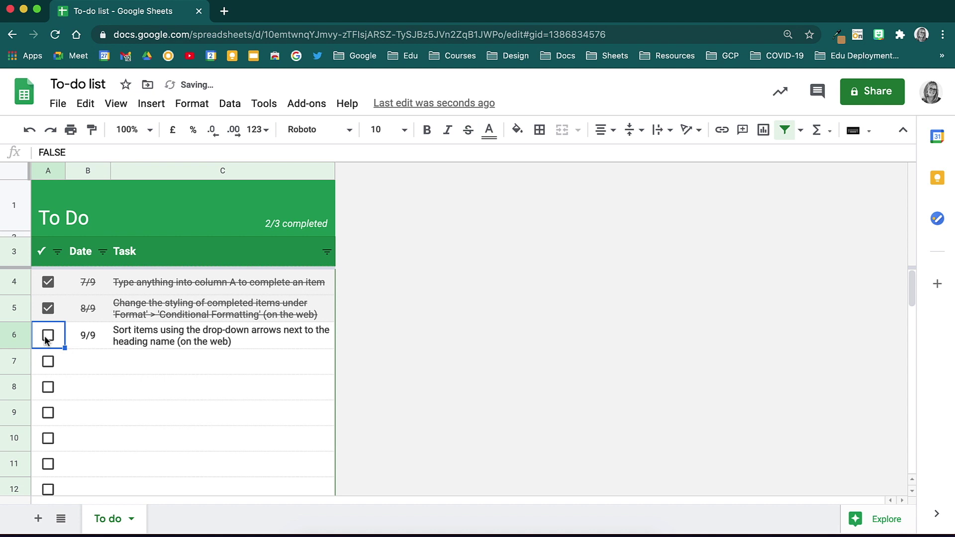
click(48, 309)
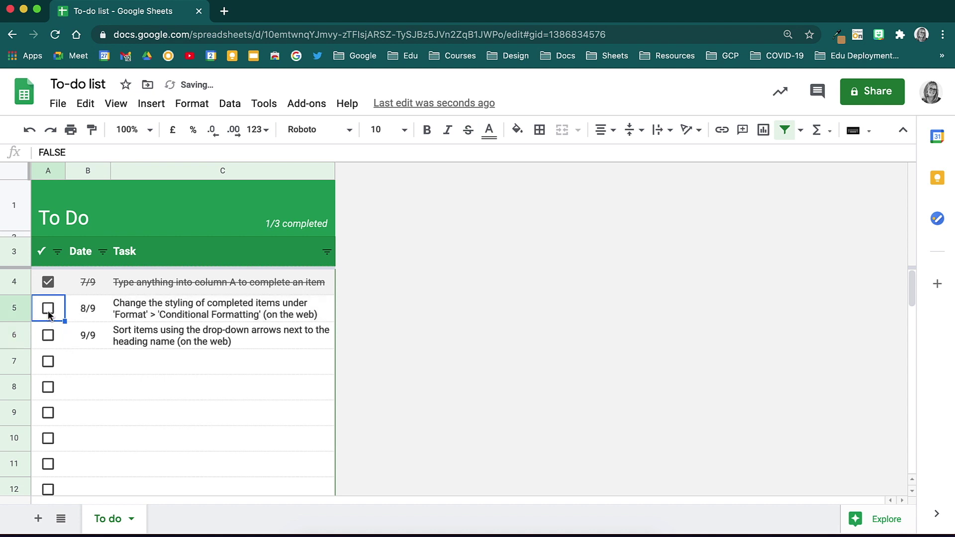
click(47, 310)
click(49, 334)
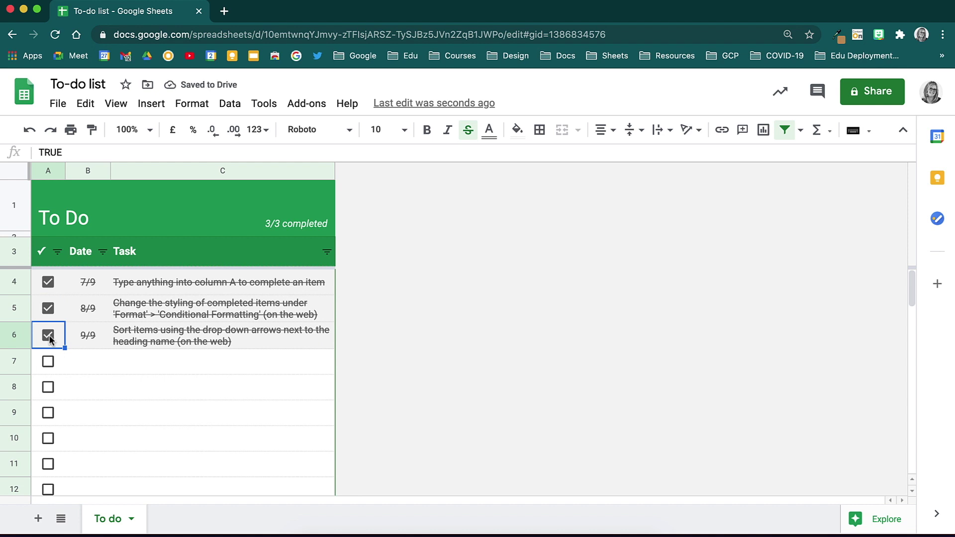
click(76, 356)
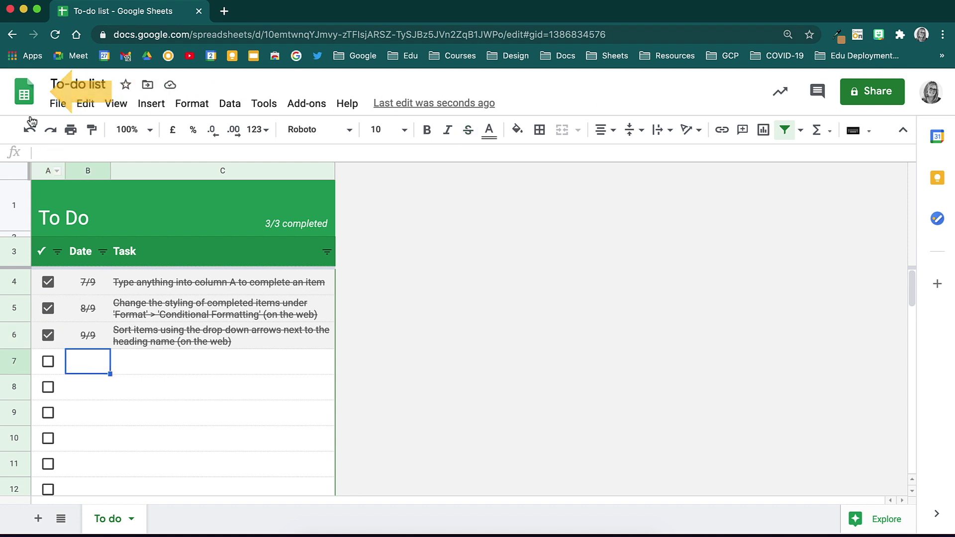
Step: Return to the Sheets home page and view the file options available for the To-do list spreadsheet
click(23, 92)
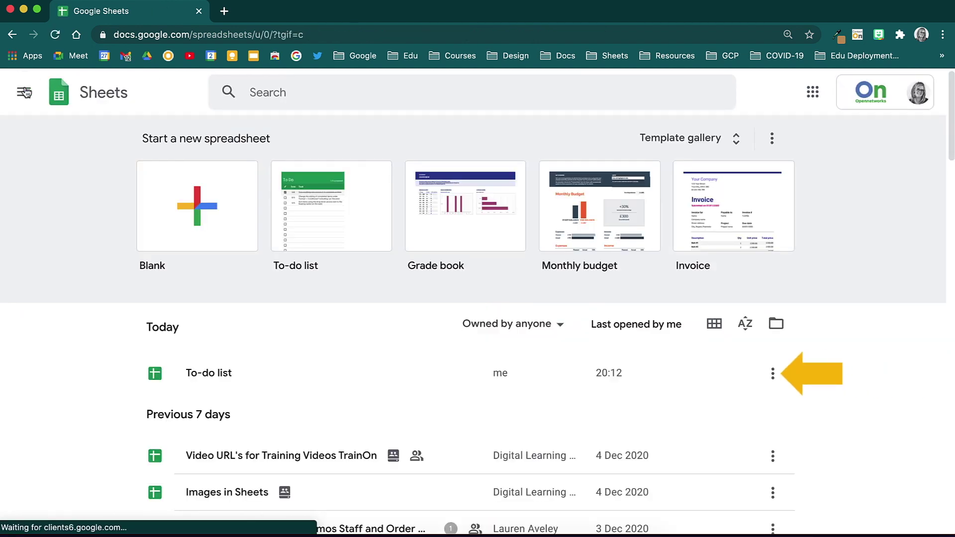
click(772, 377)
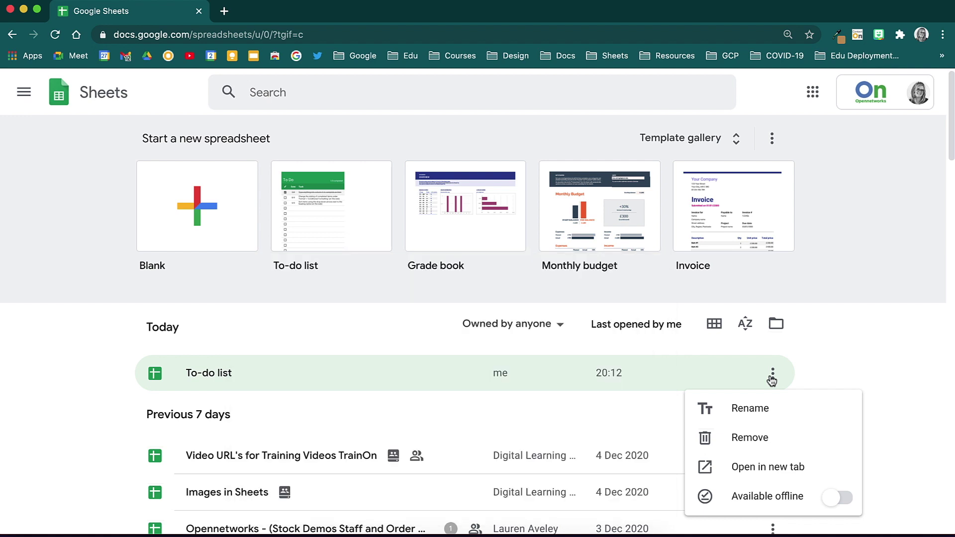
click(833, 366)
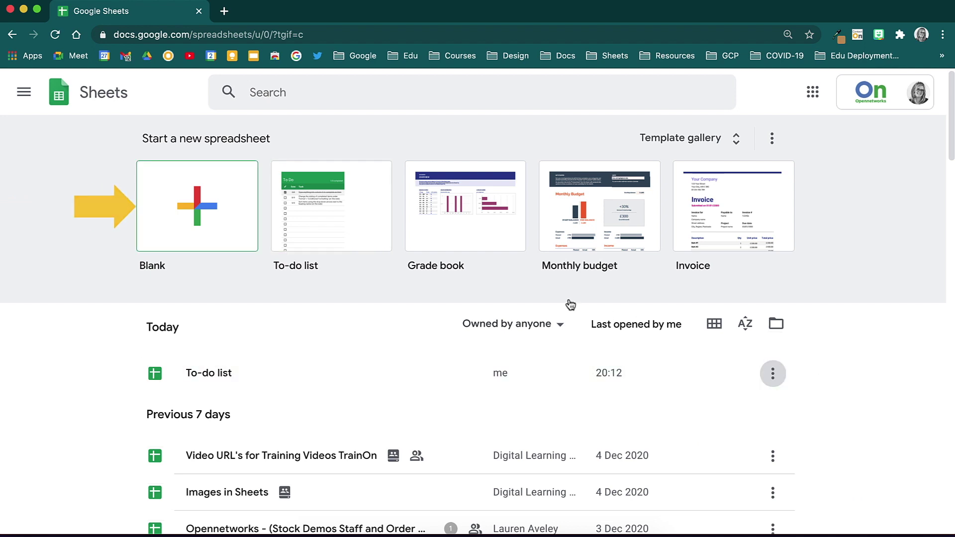
Step: Create a blank spreadsheet and name it "Give it a searchable name"
click(227, 215)
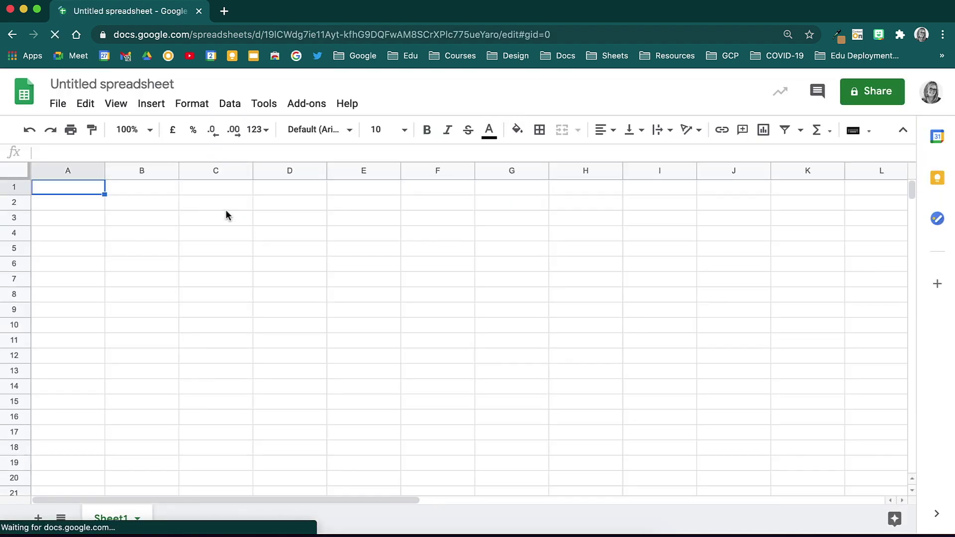
click(169, 85)
text(Give it a searchable name)
click(193, 220)
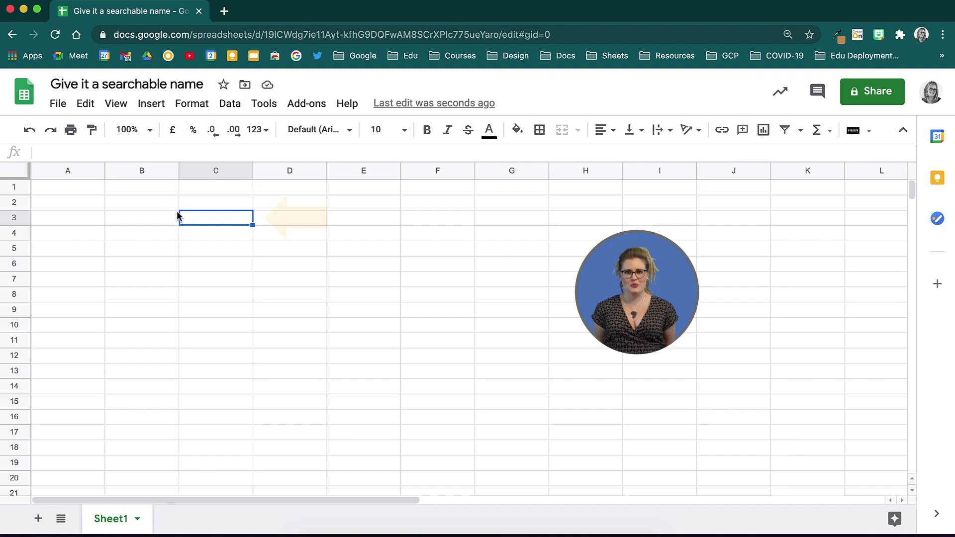
Step: Select all of column A, all of row 3 and the range A1:G12 in turn, ending on cell D13
click(79, 169)
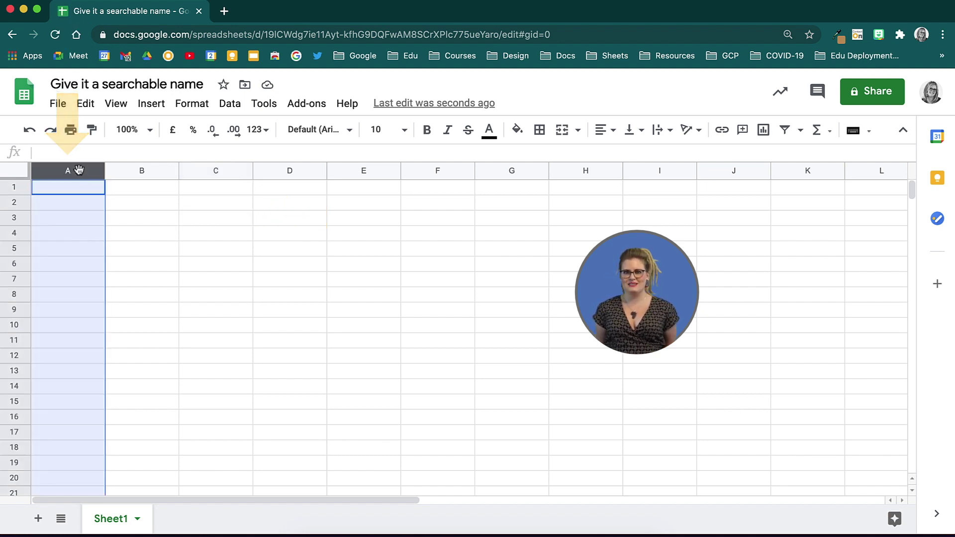
click(12, 217)
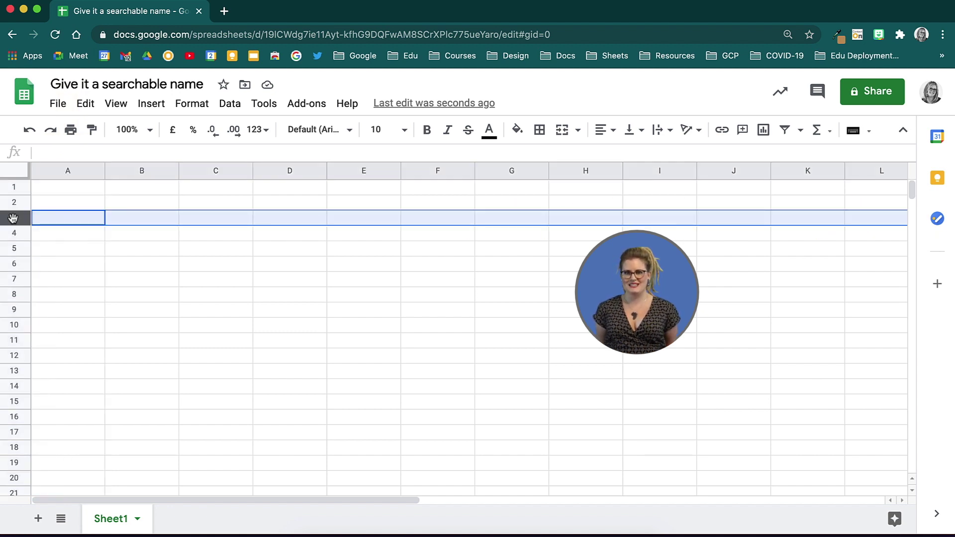
mouse_move(62, 189)
mouse_down()
mouse_move(71, 202)
mouse_move(501, 363)
mouse_up()
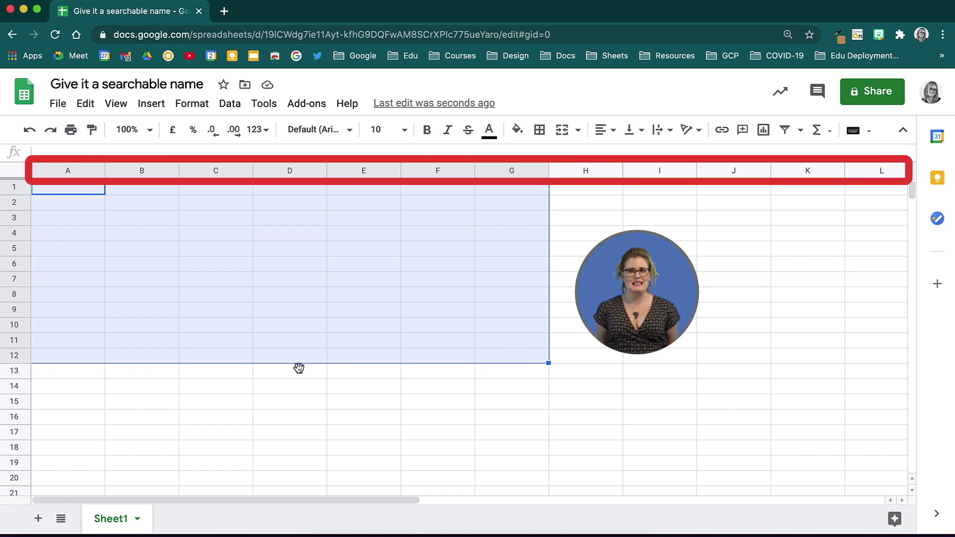
click(254, 370)
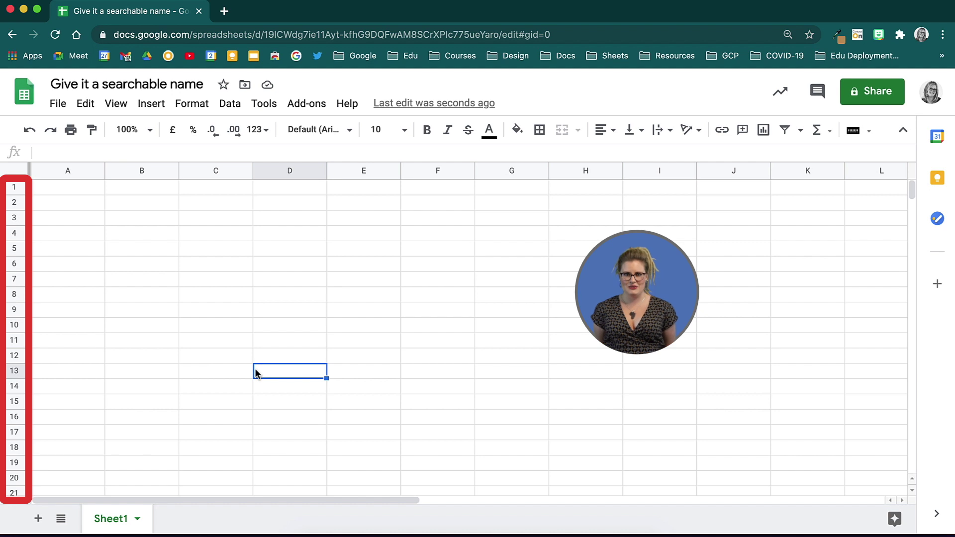
Step: Enter 135 in cell E12 and 136 in cell E13, ending on cell F13
click(366, 358)
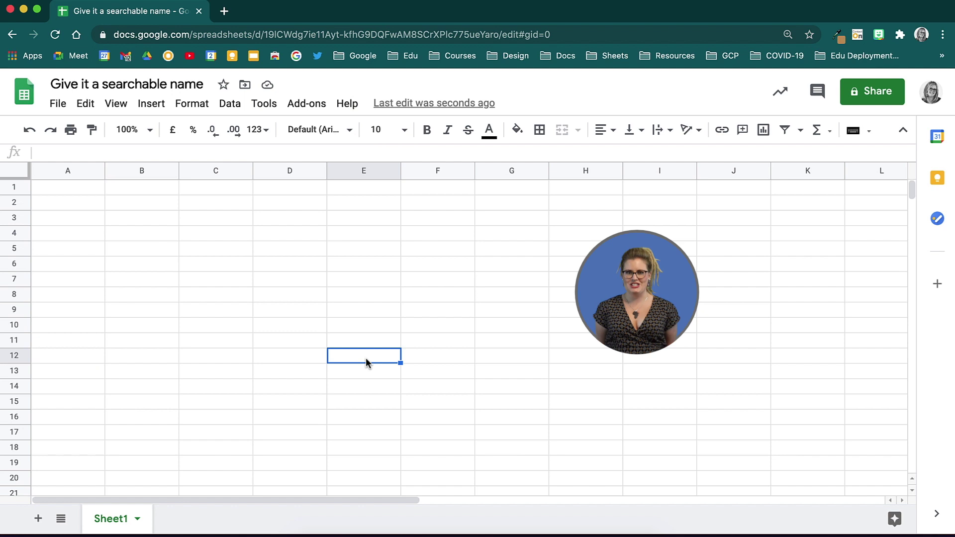
double_click(375, 359)
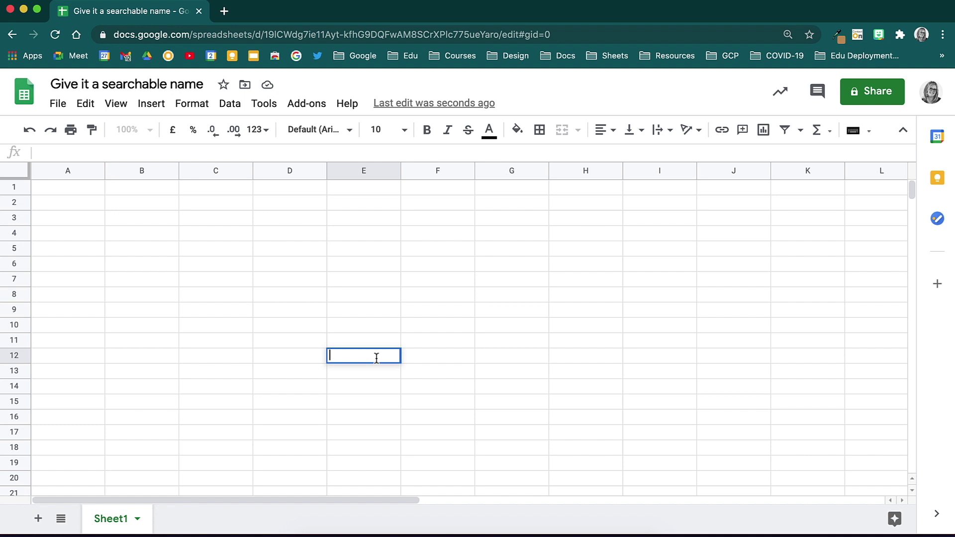
text(135)
key(Return)
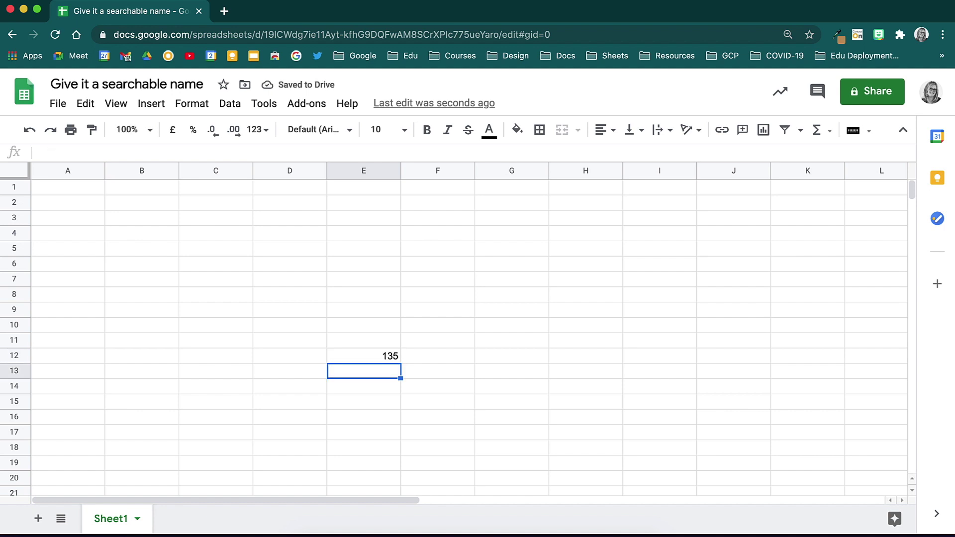
text(136)
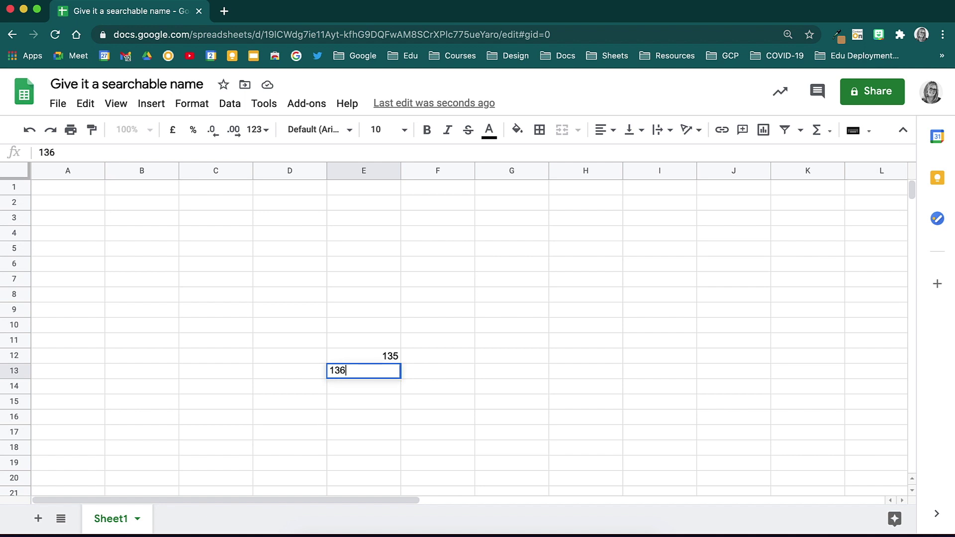
key(Tab)
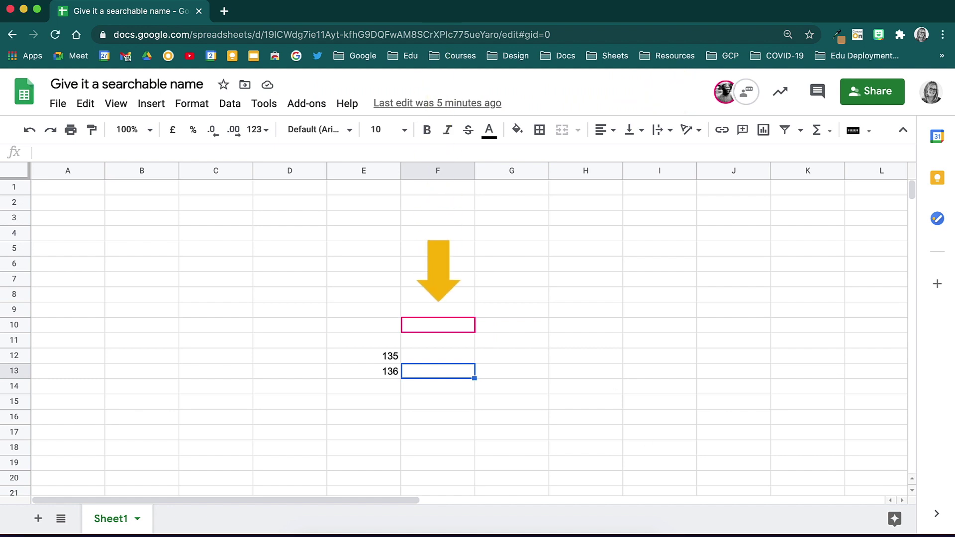
click(448, 342)
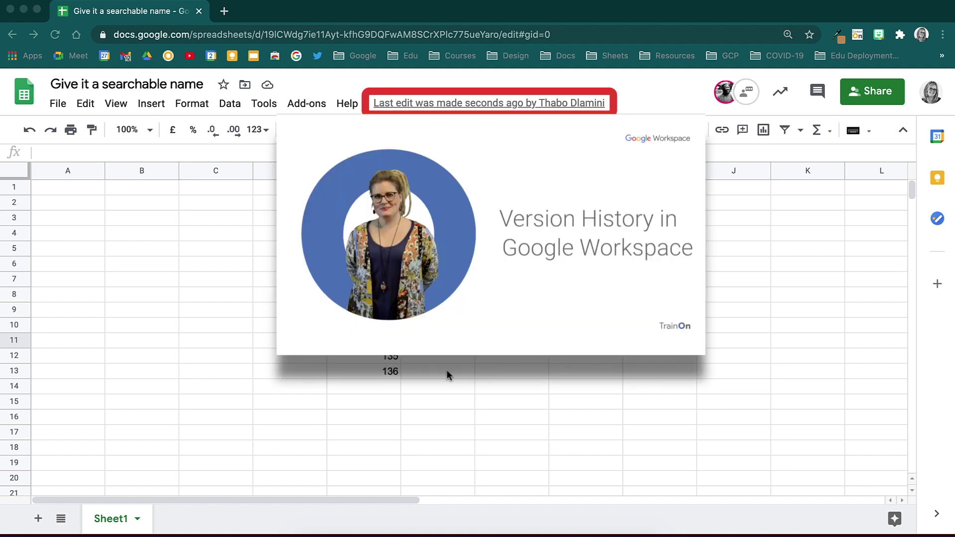
click(438, 371)
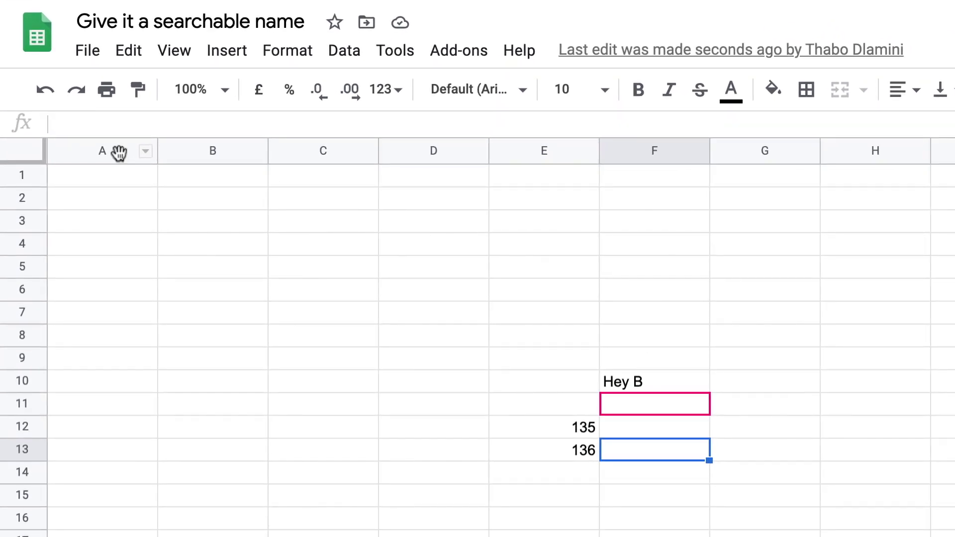
Step: Make column A slightly narrower and row 1 slightly taller
click(85, 170)
mouse_move(157, 149)
mouse_down()
mouse_move(284, 150)
mouse_move(151, 149)
mouse_up()
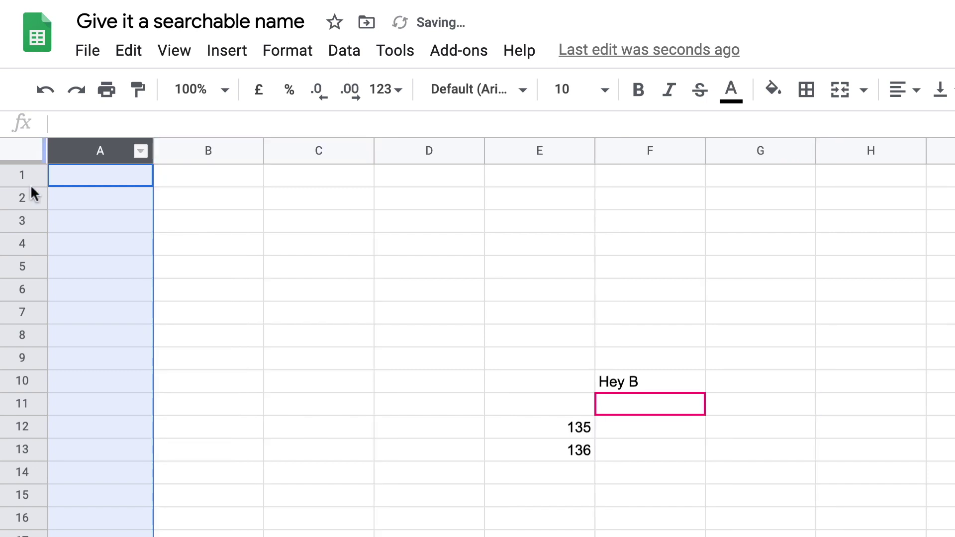
mouse_move(32, 185)
mouse_down()
mouse_move(31, 230)
mouse_move(29, 193)
mouse_up()
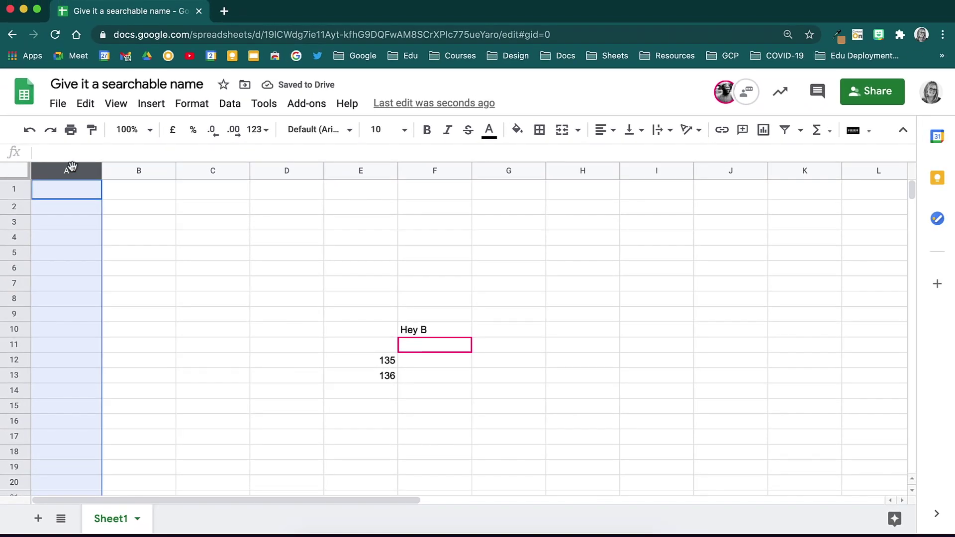
Step: Select columns A to D and the whole sheet in turn, and enlarge all columns and rows uniformly to roomy cells
shift+click(313, 171)
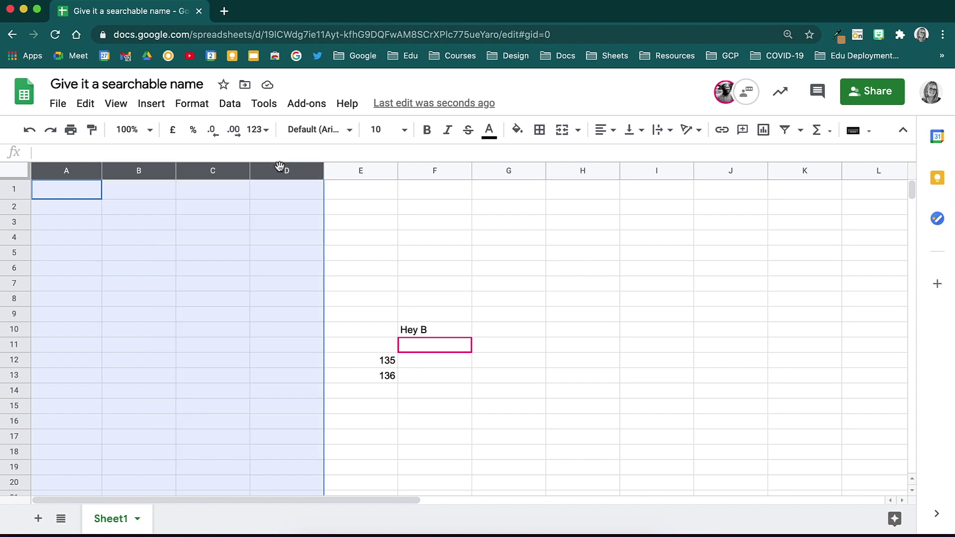
click(20, 171)
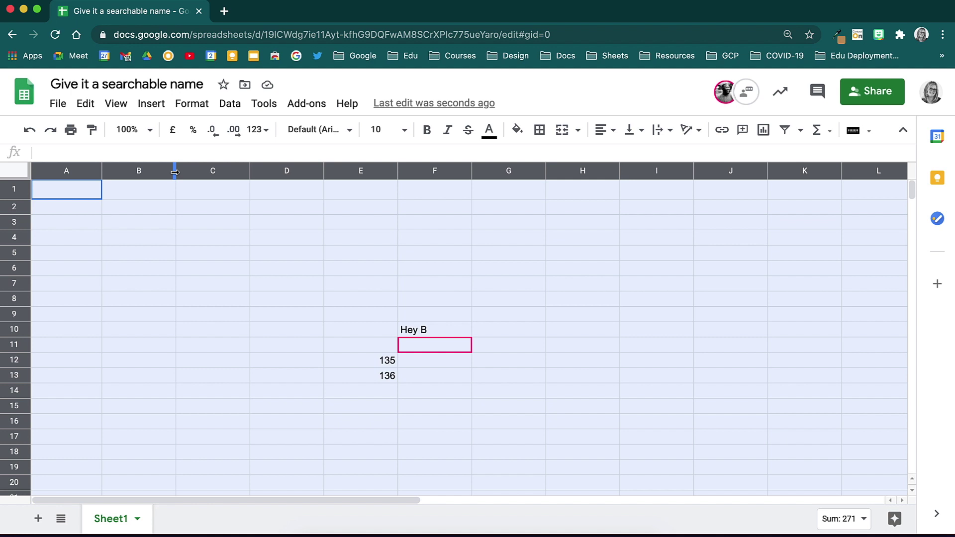
drag(174, 172, 201, 169)
drag(18, 214, 18, 277)
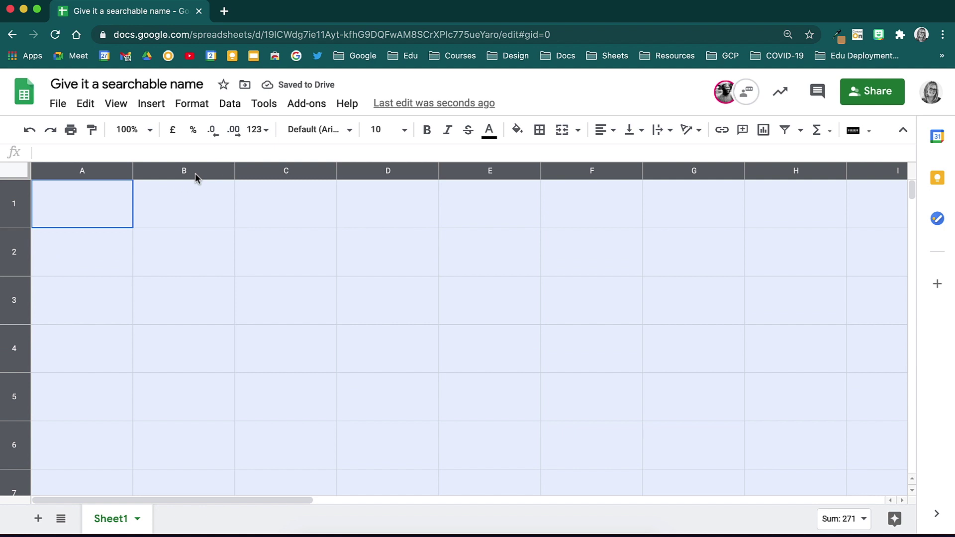
click(151, 259)
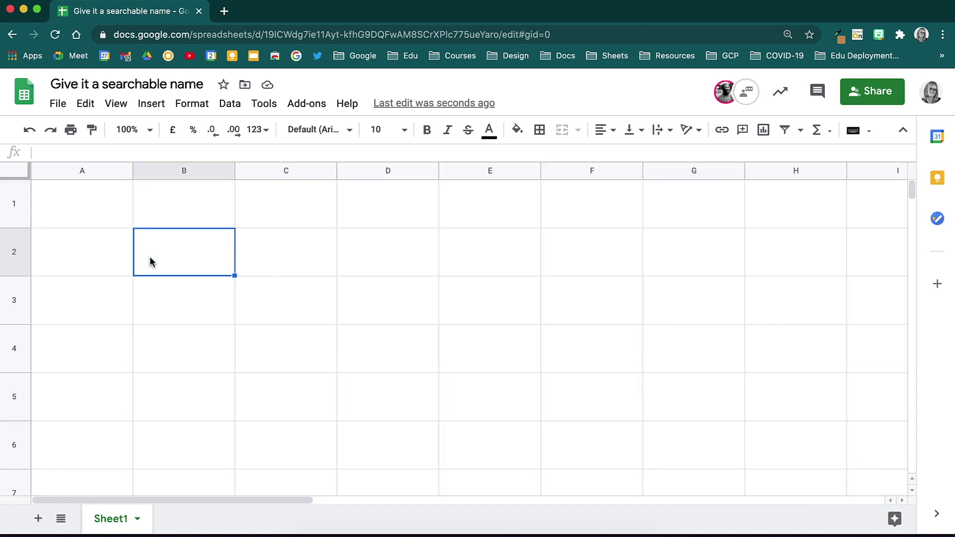
Step: Hide row 2
click(17, 250)
right_click(19, 248)
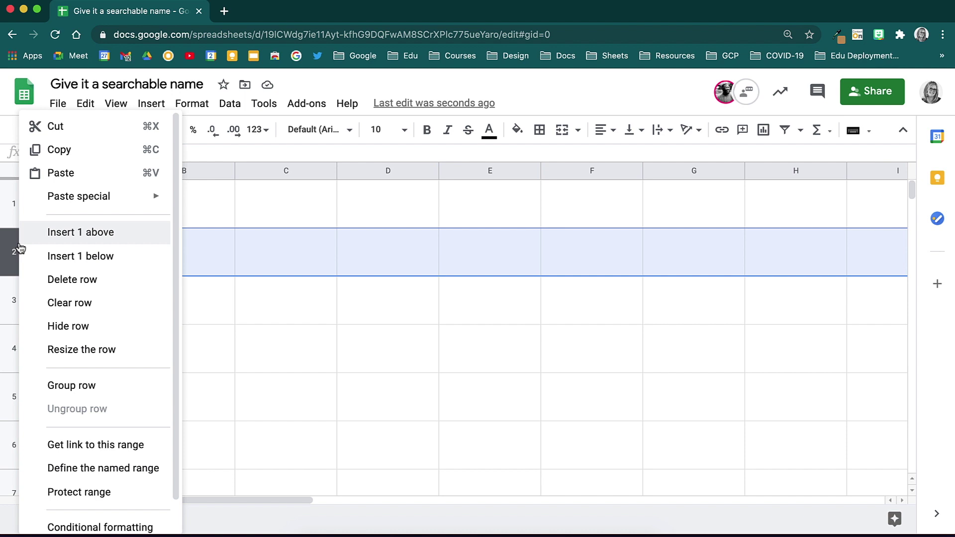
key(Down)
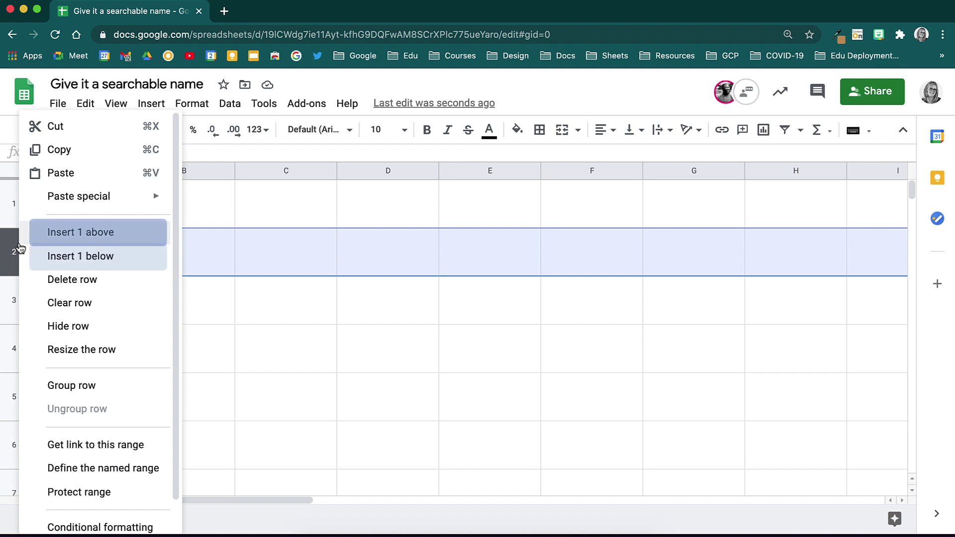
key(Down)
key(Down)
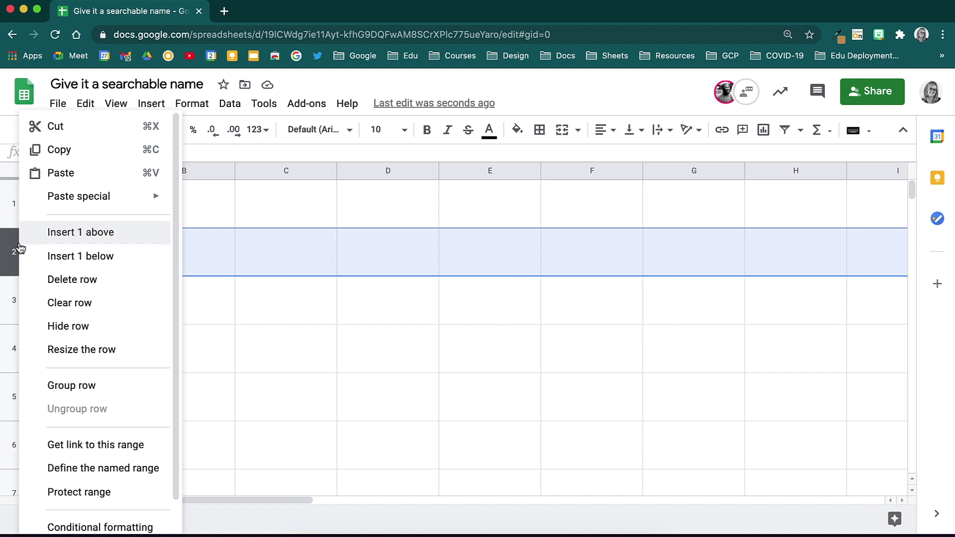
key(Down)
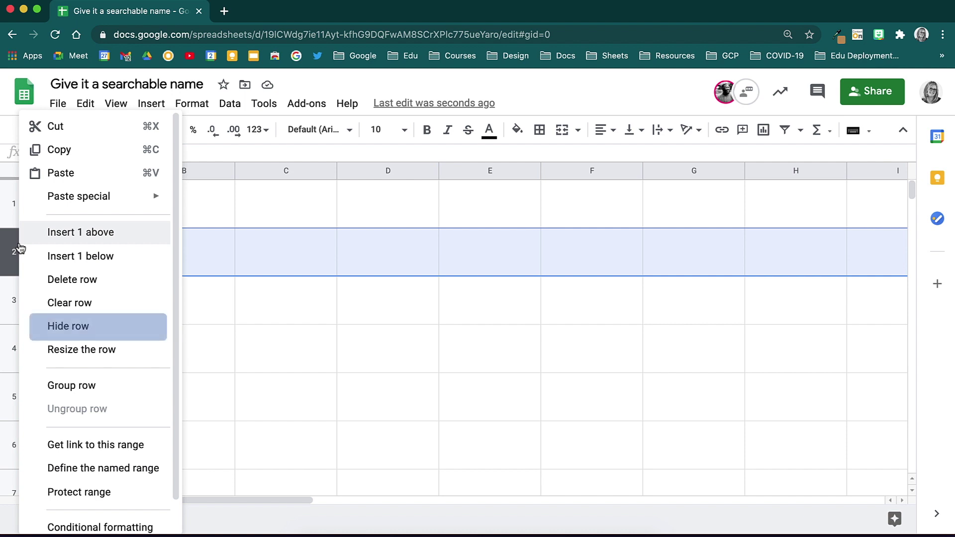
key(Return)
Step: Select rows 3 to 7 and hide them together
drag(20, 248, 17, 435)
right_click(23, 300)
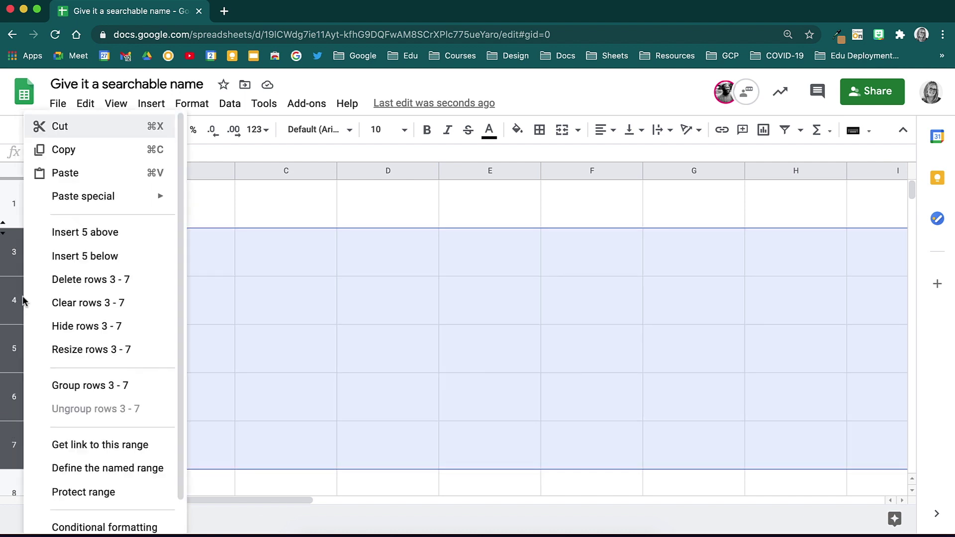
key(Down)
key(Down)
key(Down)
key(Down)
key(Down)
key(Down)
key(Down)
key(Down)
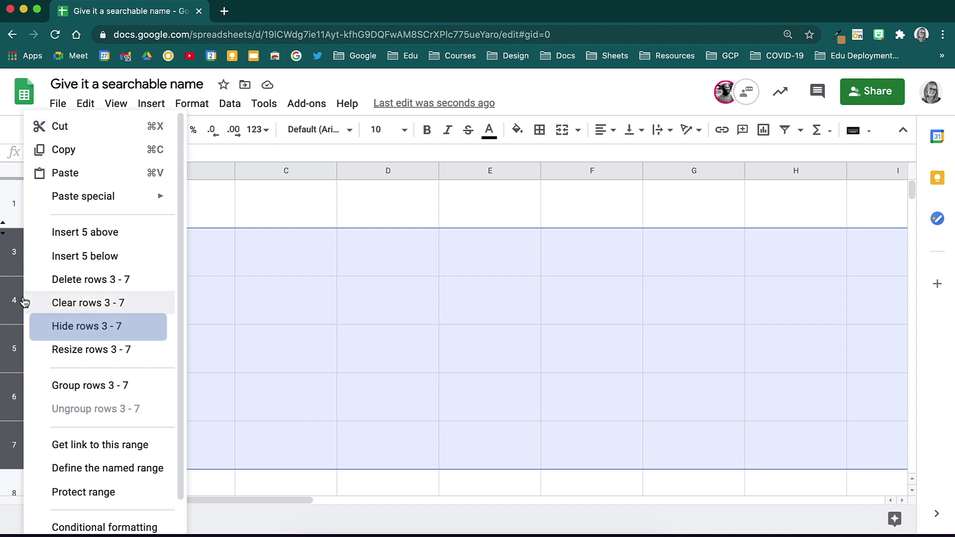
click(104, 327)
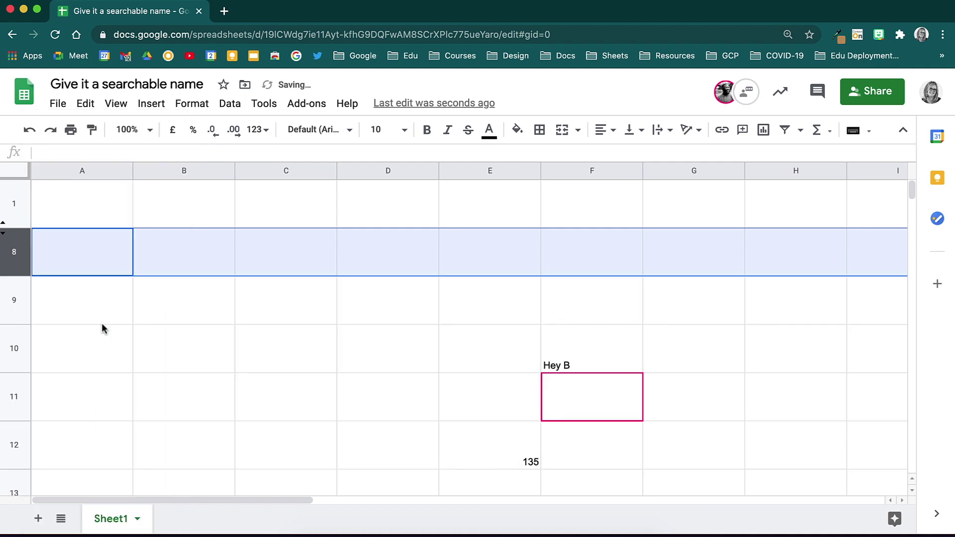
Step: Unhide rows 2 to 7 and return to cell A1
click(286, 252)
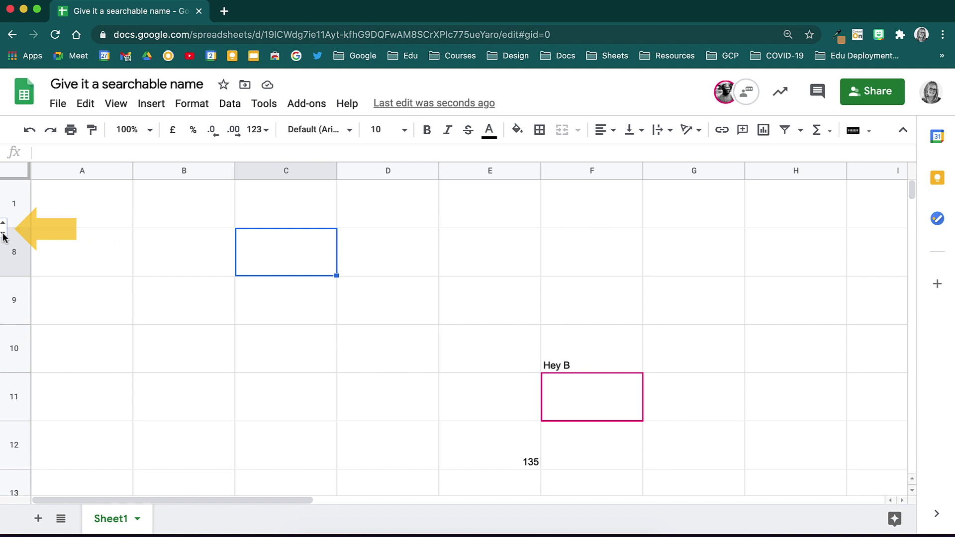
click(3, 233)
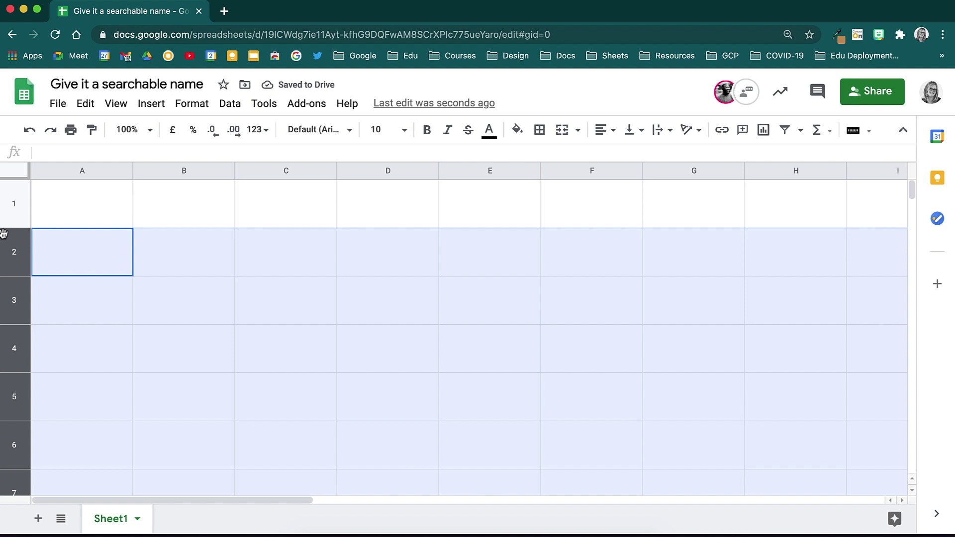
click(16, 173)
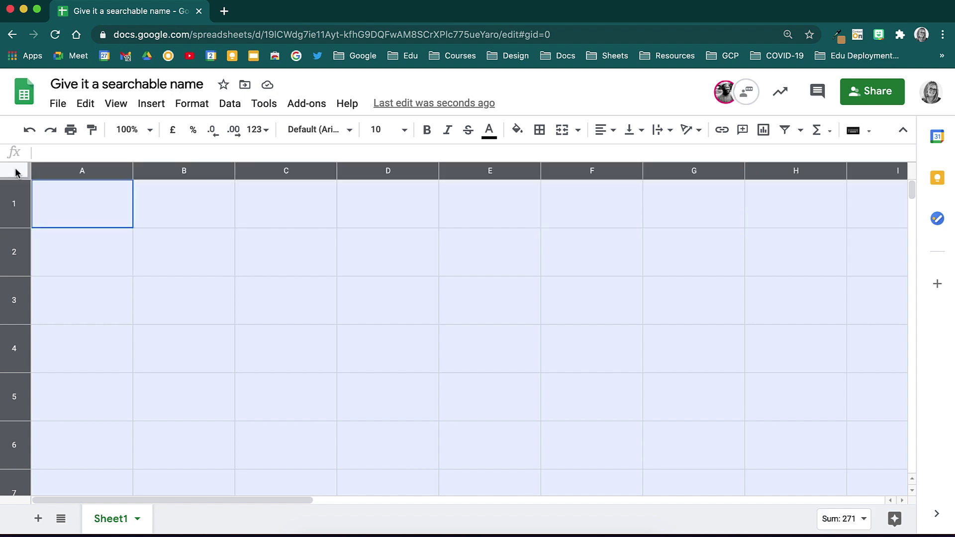
click(68, 218)
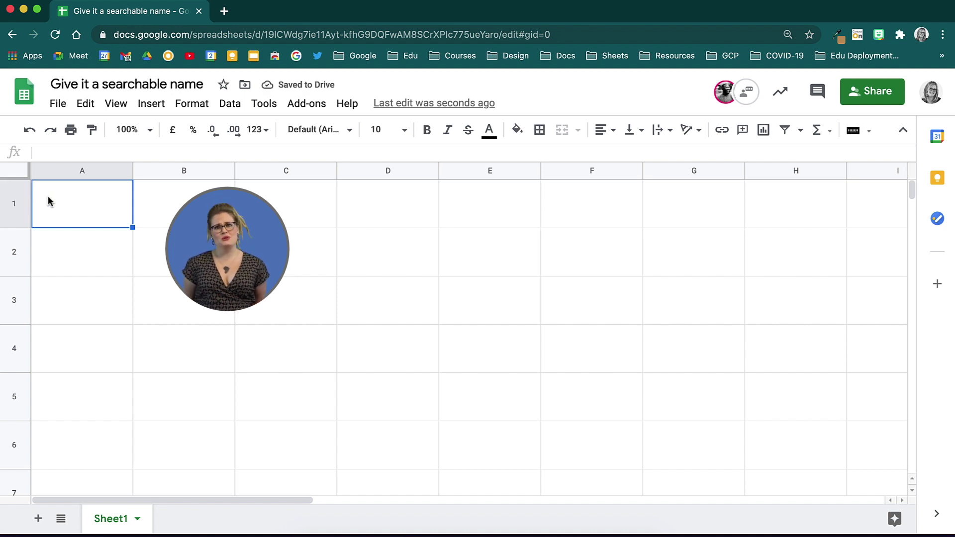
Step: Freeze the header row 1 and column A
scroll(48, 199, down, 10)
scroll(49, 200, up, 10)
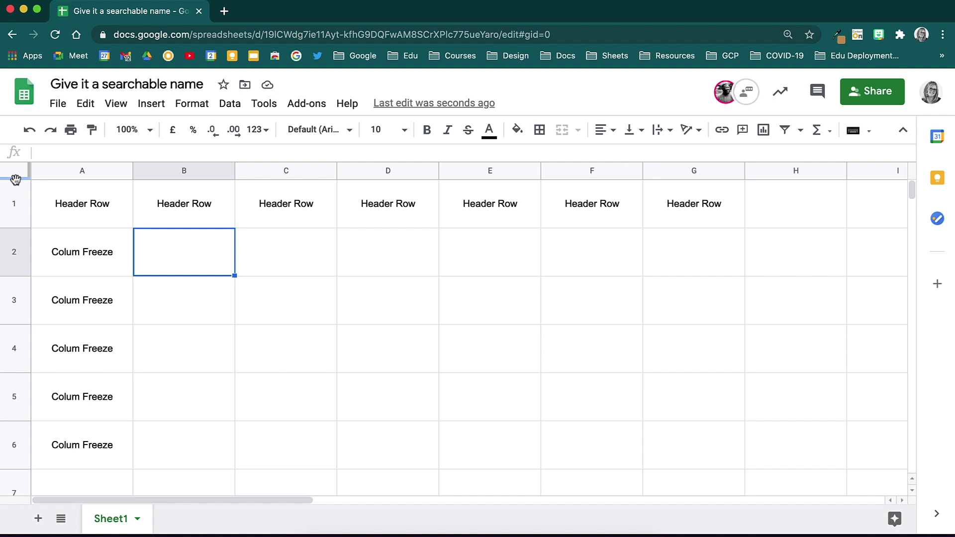
drag(15, 180, 8, 228)
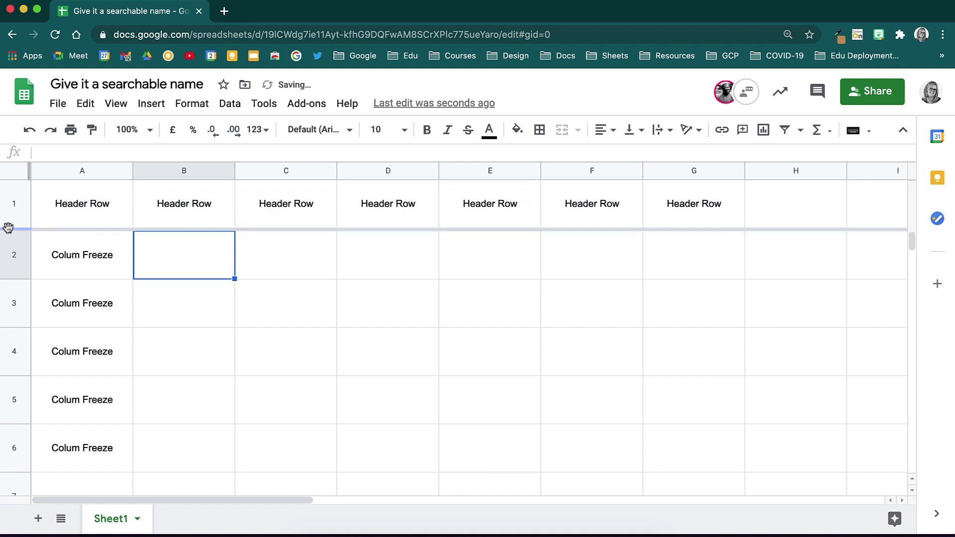
drag(26, 174, 131, 170)
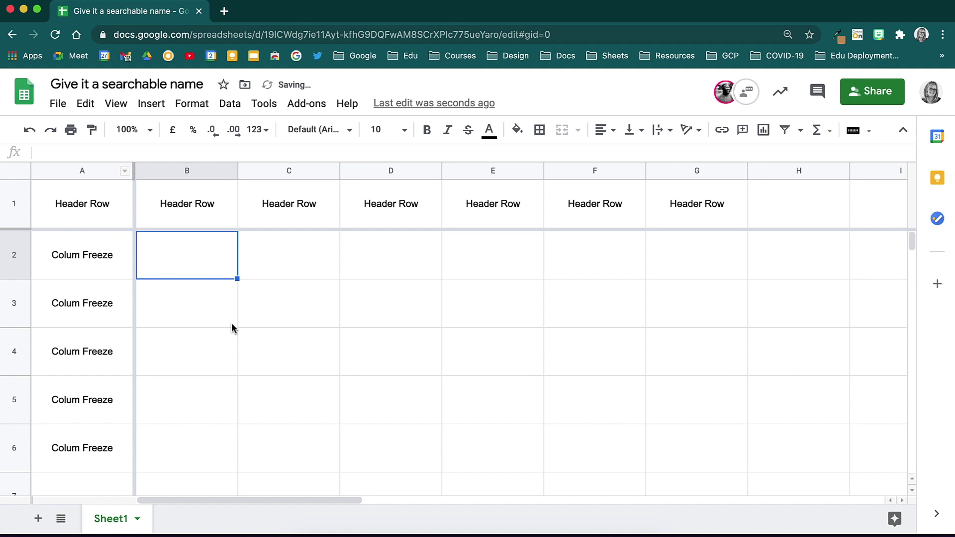
Step: Examine how the frozen header row and first column behave when moving through the sheet vertically and horizontally
scroll(249, 353, down, 10)
scroll(249, 353, right, 2)
scroll(249, 354, up, 10)
scroll(249, 354, left, 2)
scroll(595, 326, right, 10)
scroll(595, 326, left, 10)
scroll(595, 326, down, 10)
scroll(595, 326, up, 10)
scroll(595, 326, right, 5)
scroll(595, 326, left, 5)
Step: Unfreeze row 1 and column A
mouse_move(14, 229)
mouse_down()
mouse_move(14, 193)
mouse_move(11, 277)
mouse_move(14, 220)
mouse_up()
drag(134, 169, 43, 174)
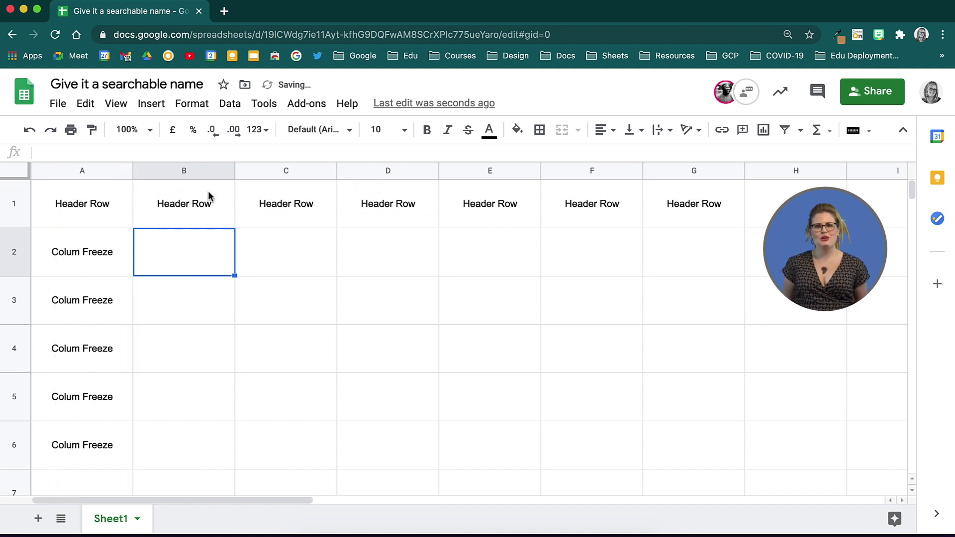
Step: Delete the empty columns H to Z following the last header column
scroll(739, 251, right, 1)
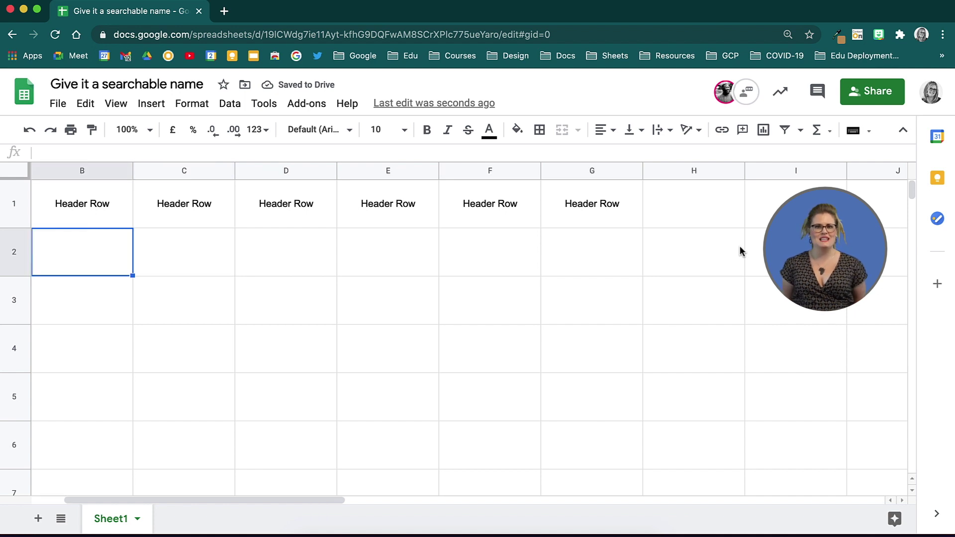
click(695, 171)
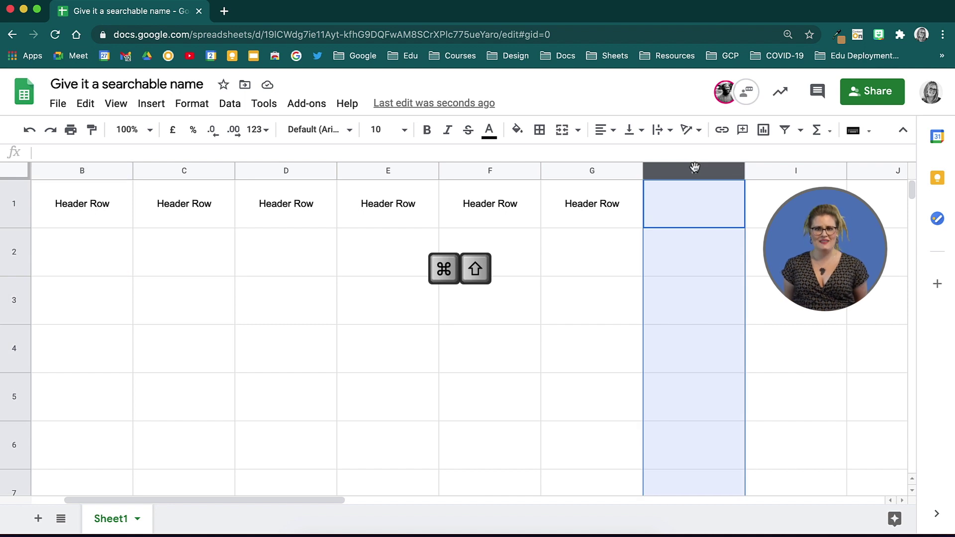
key(super+shift+Left)
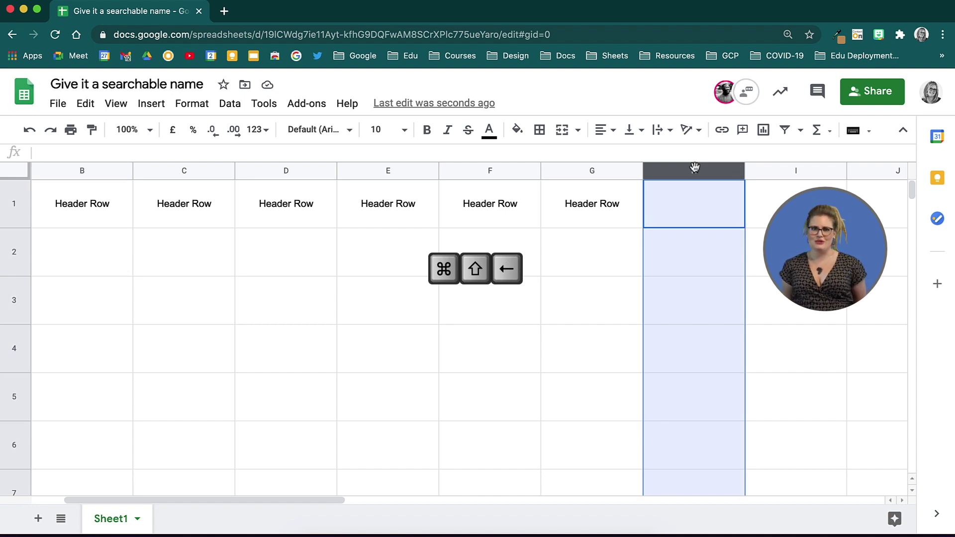
key(ctrl)
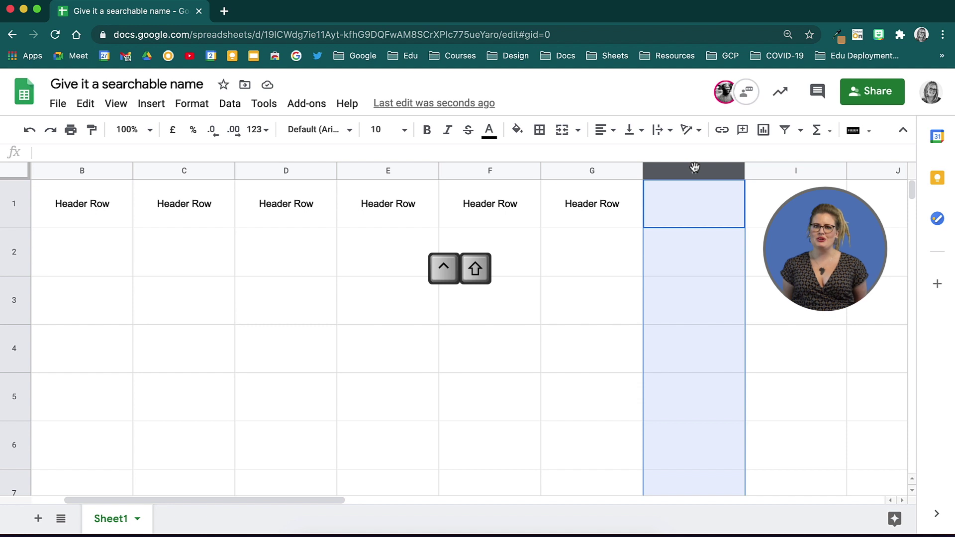
key(ctrl+shift+Left)
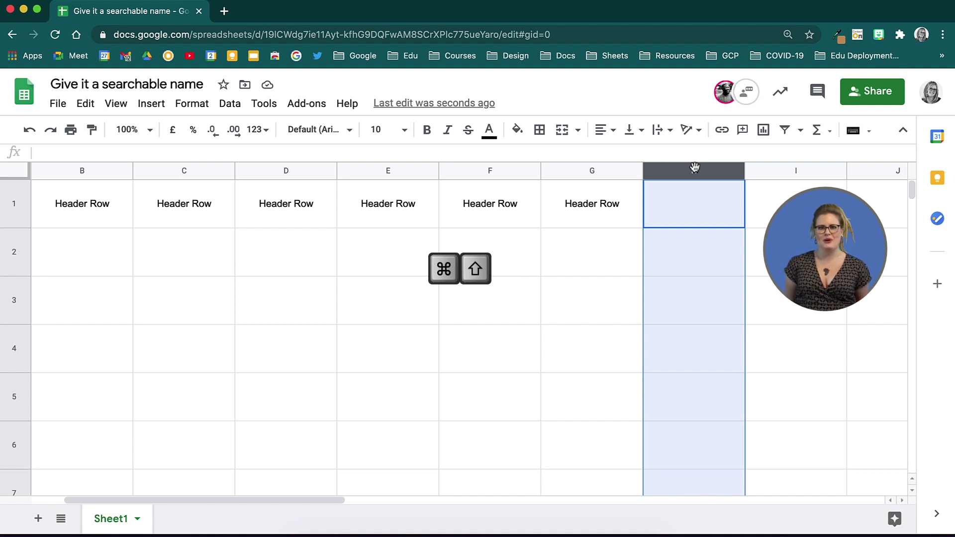
key(super+shift+Right)
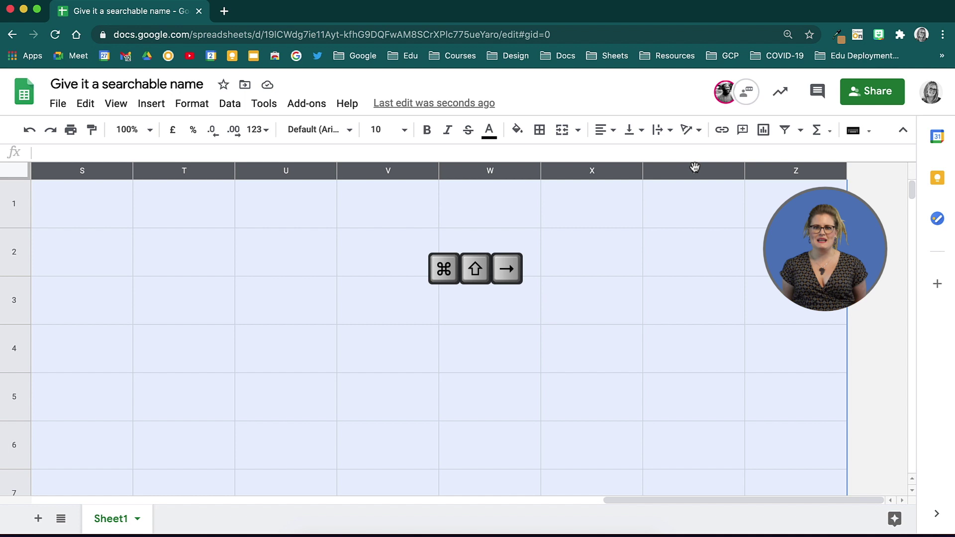
right_click(484, 172)
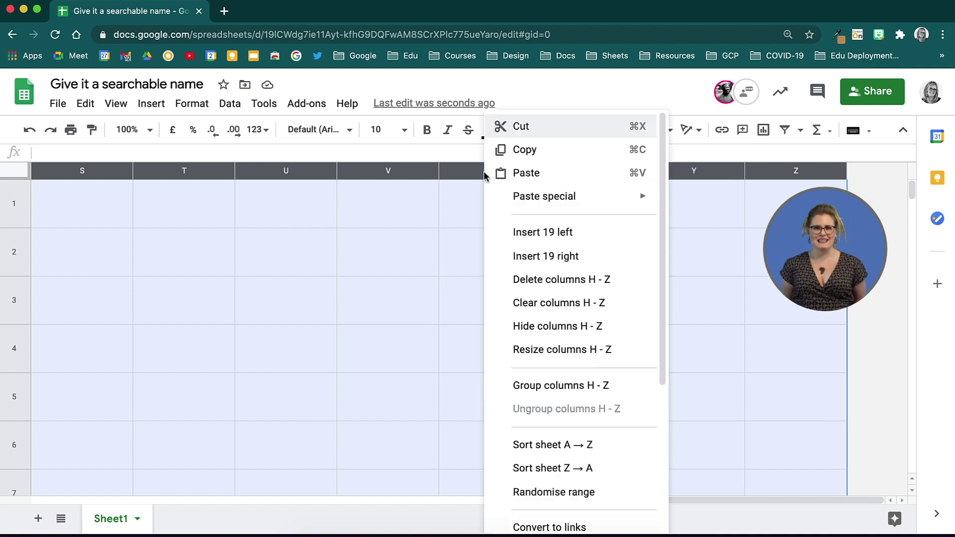
click(577, 280)
Step: Delete the empty rows 7 to 1000 below the entered data
scroll(156, 439, down, 2)
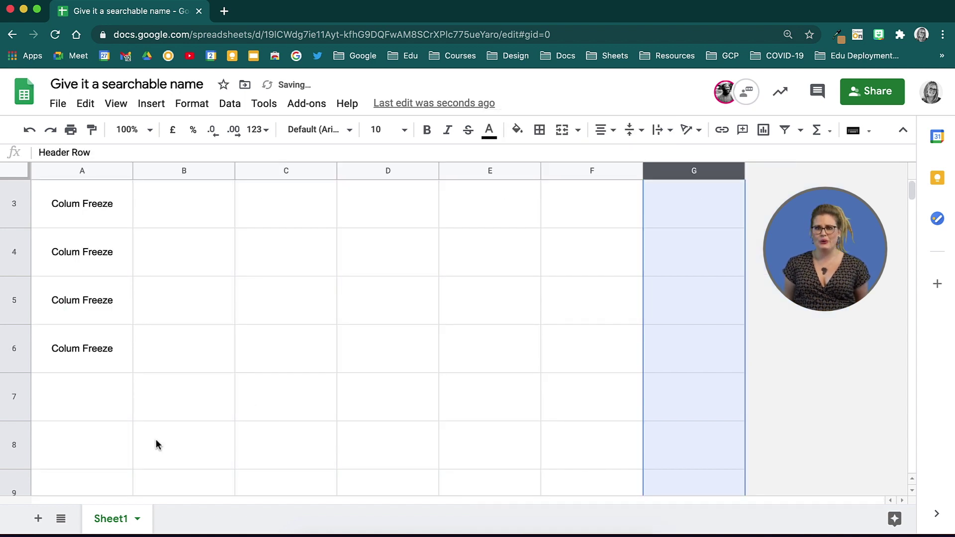
click(10, 396)
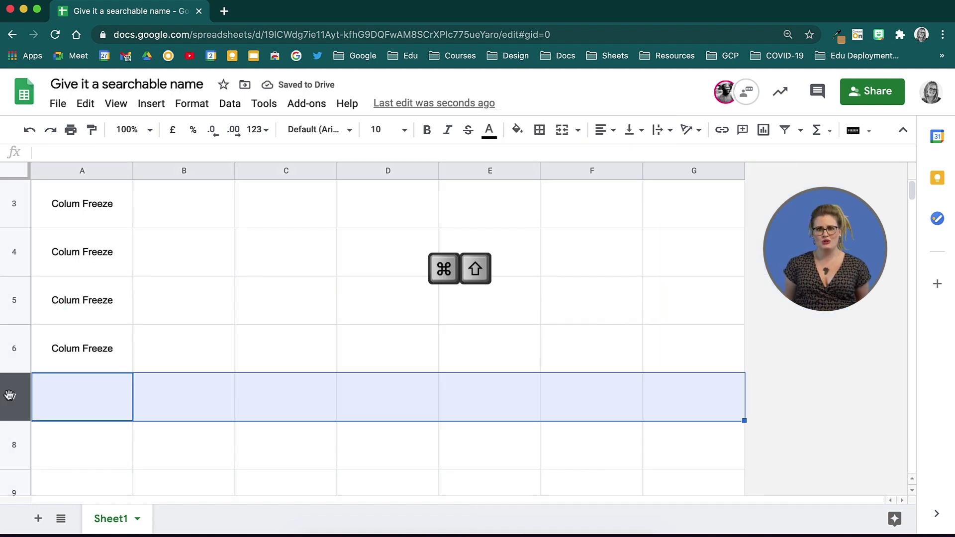
key(super+shift+Down)
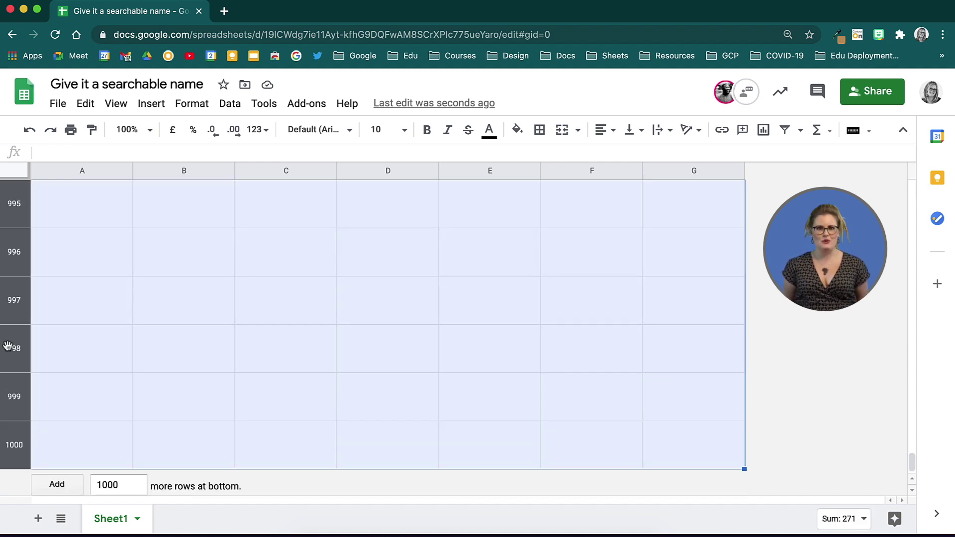
right_click(7, 346)
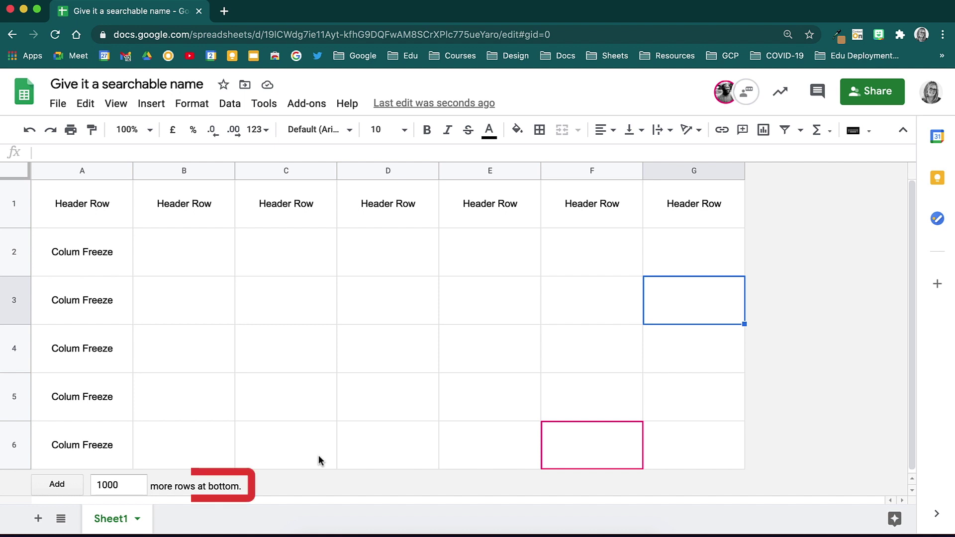
Step: Add 7 more rows at the bottom of the sheet and return to its first row
click(133, 485)
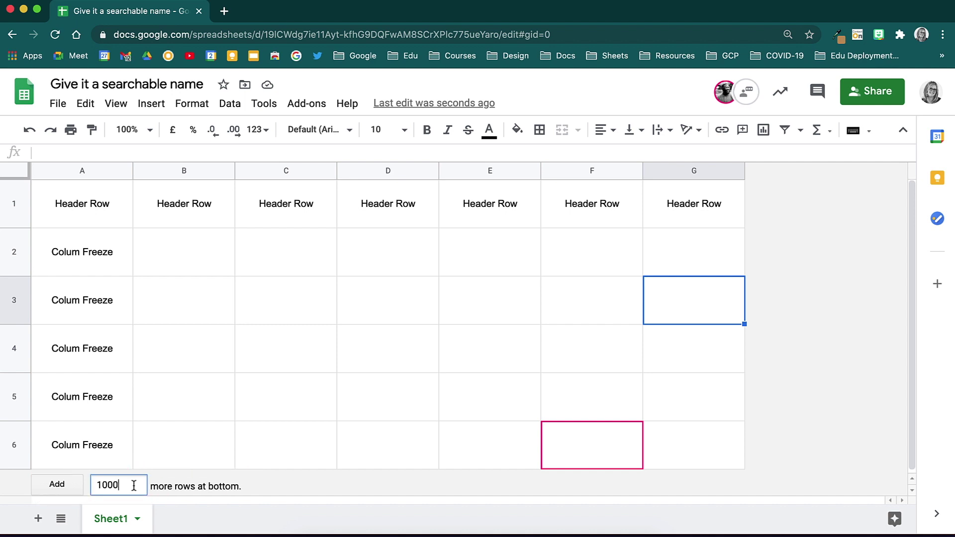
drag(133, 485, 80, 488)
text(7)
click(66, 485)
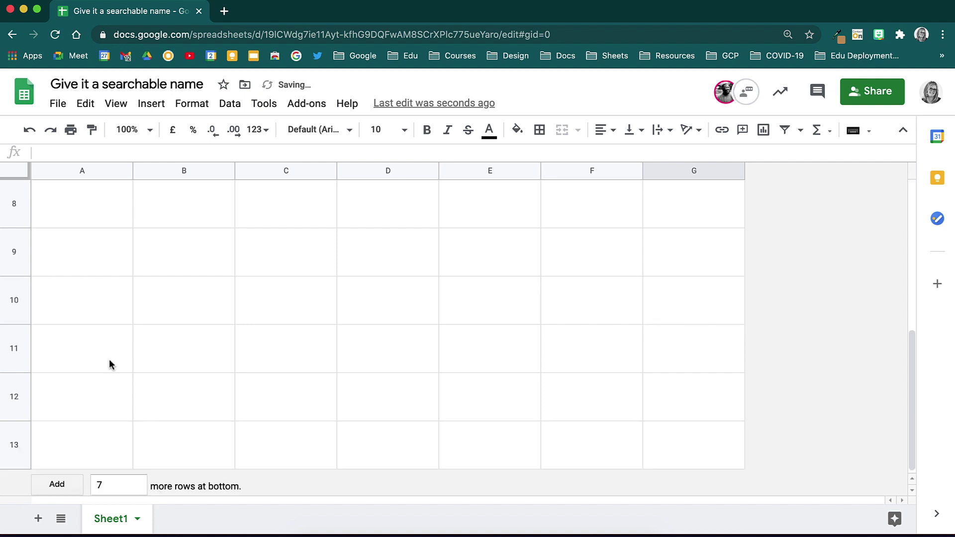
scroll(109, 359, up, 10)
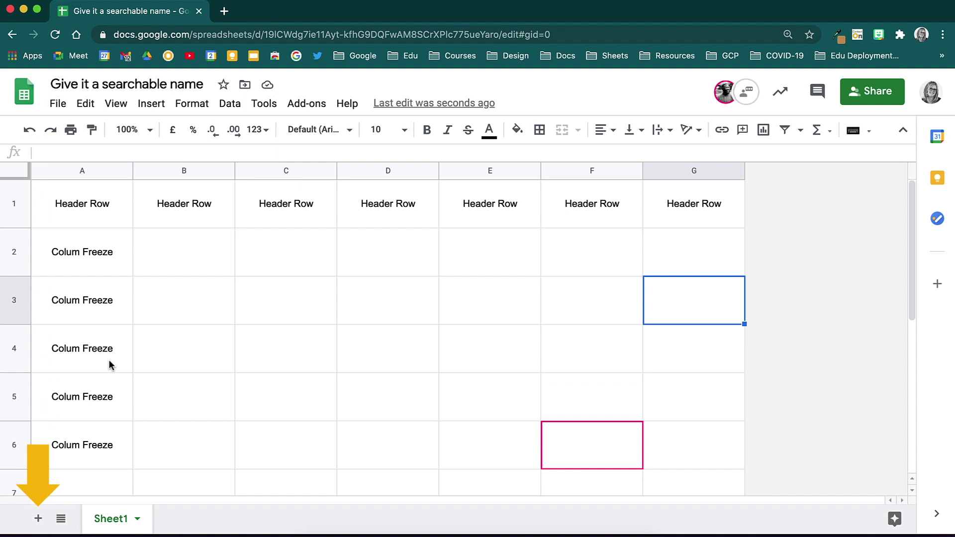
Step: Add a new sheet to the spreadsheet and rename it "My new sheet"
click(38, 520)
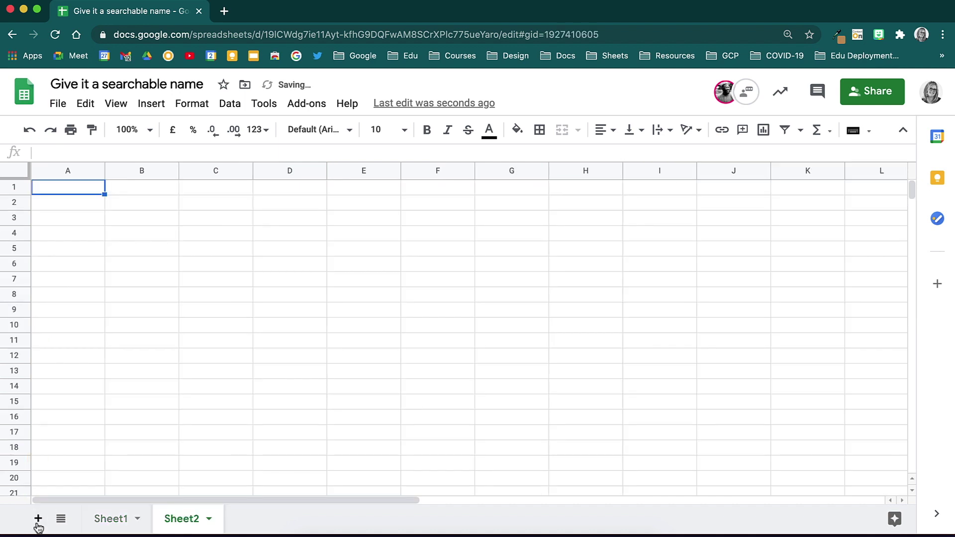
click(209, 520)
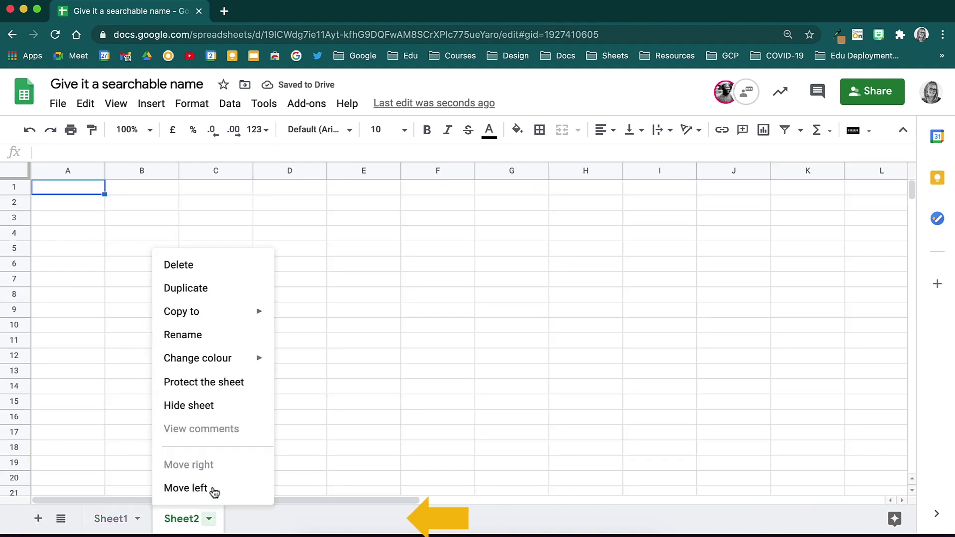
click(222, 345)
text(My new sheet)
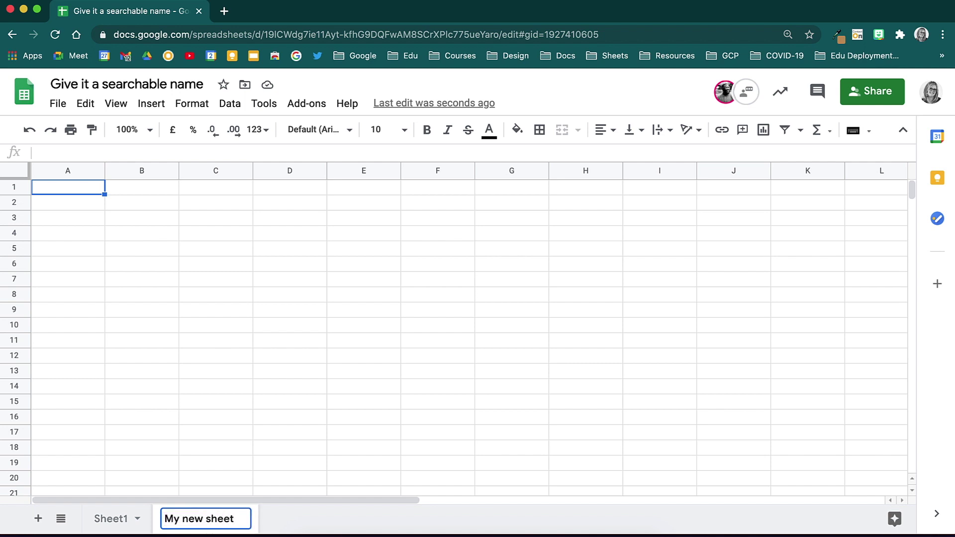
key(Return)
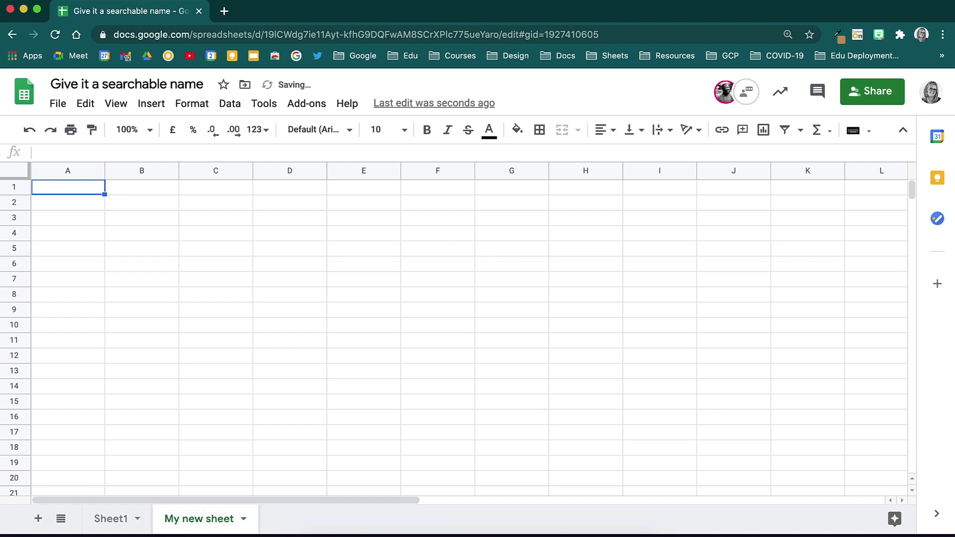
Step: Change the colour of the My new sheet tab to blue
click(244, 519)
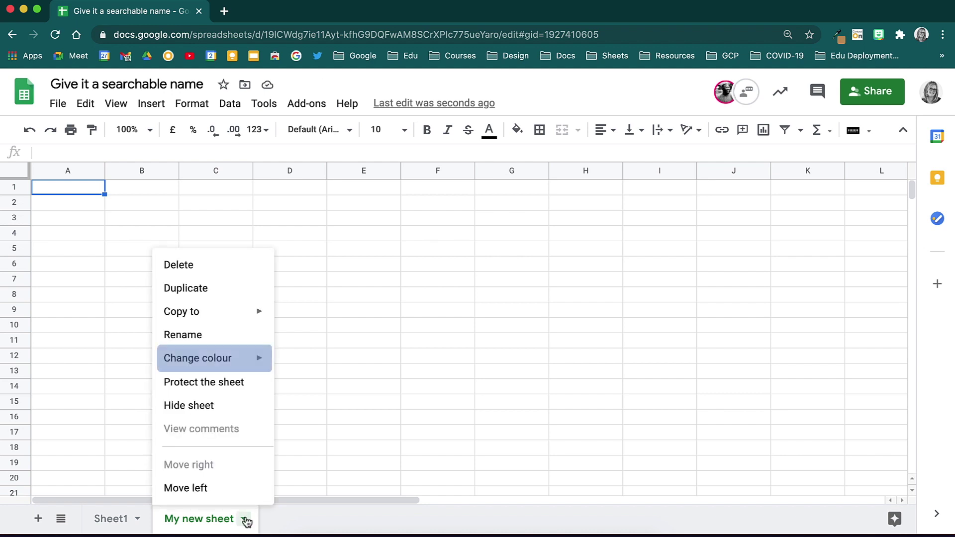
mouse_move(277, 373)
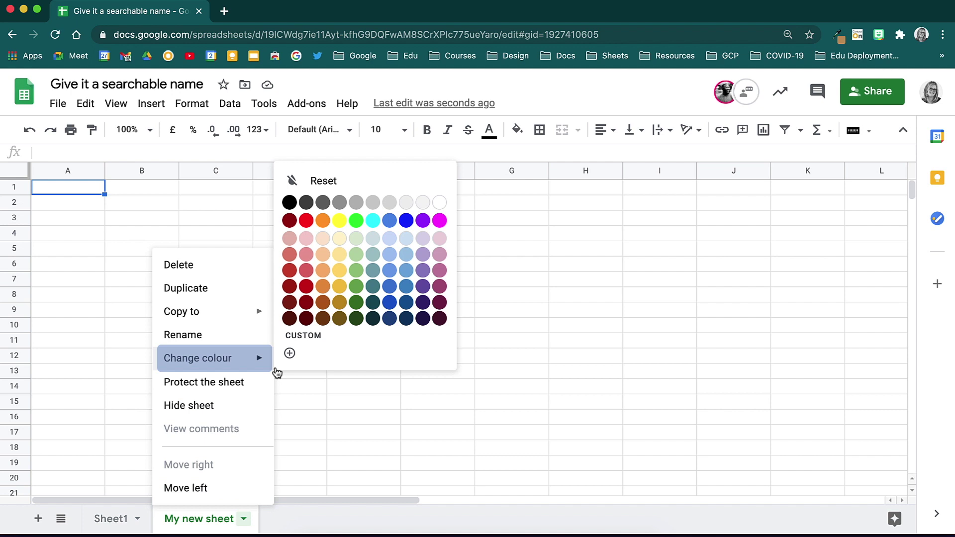
click(391, 223)
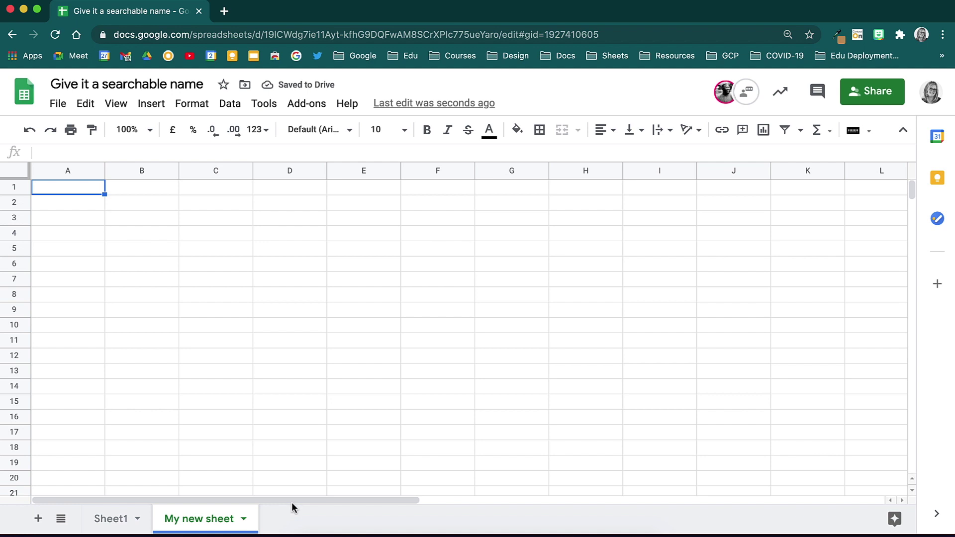
Step: Review the options for copying My new sheet to another spreadsheet, and hide the sheet
click(244, 519)
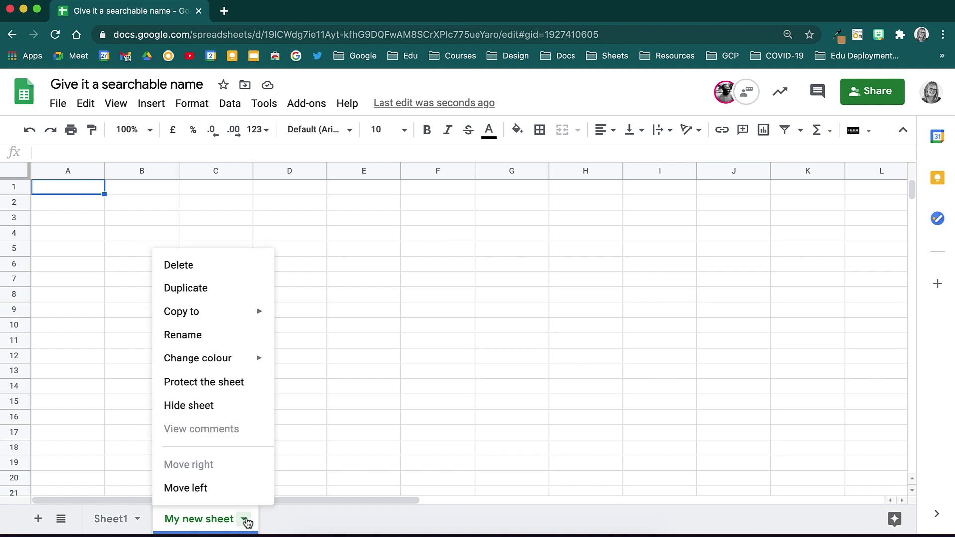
key(Down)
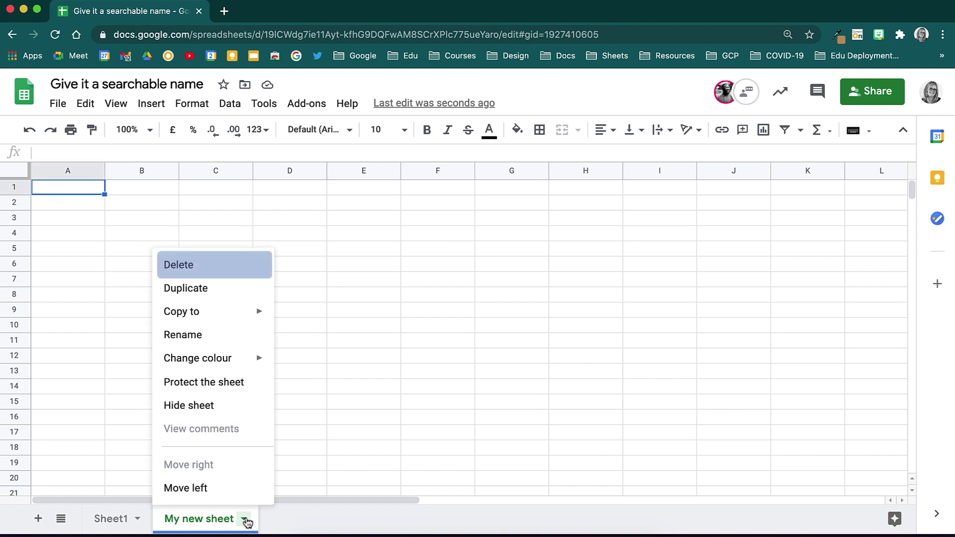
key(Down)
key(Down)
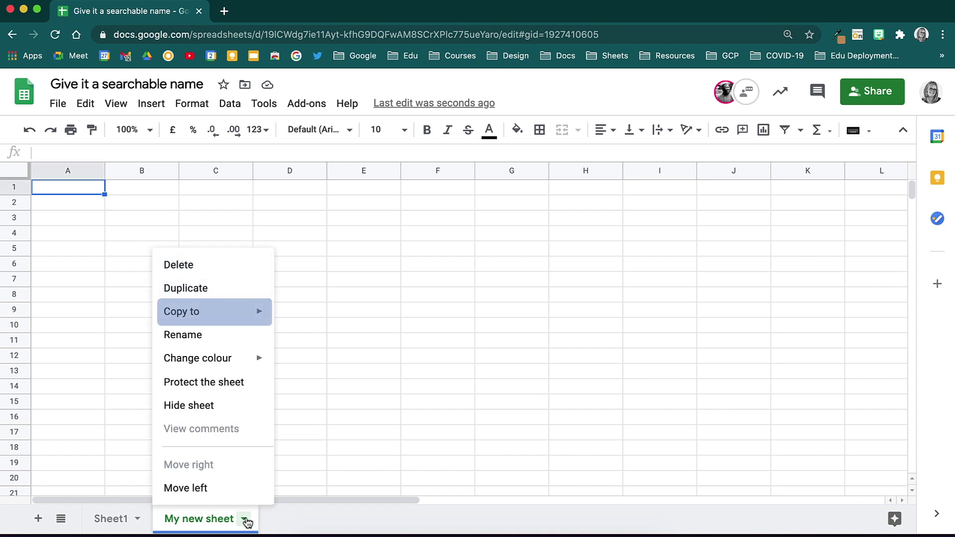
key(Right)
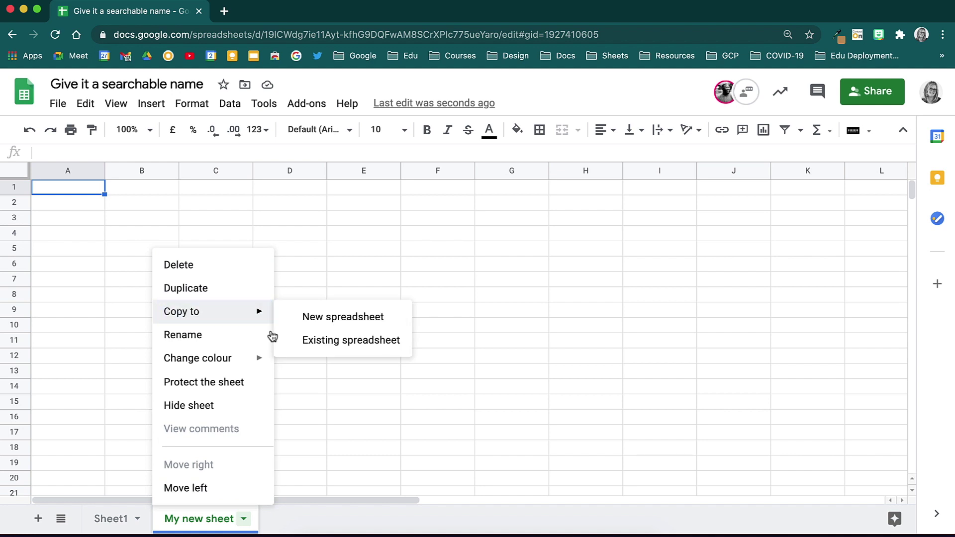
key(Down)
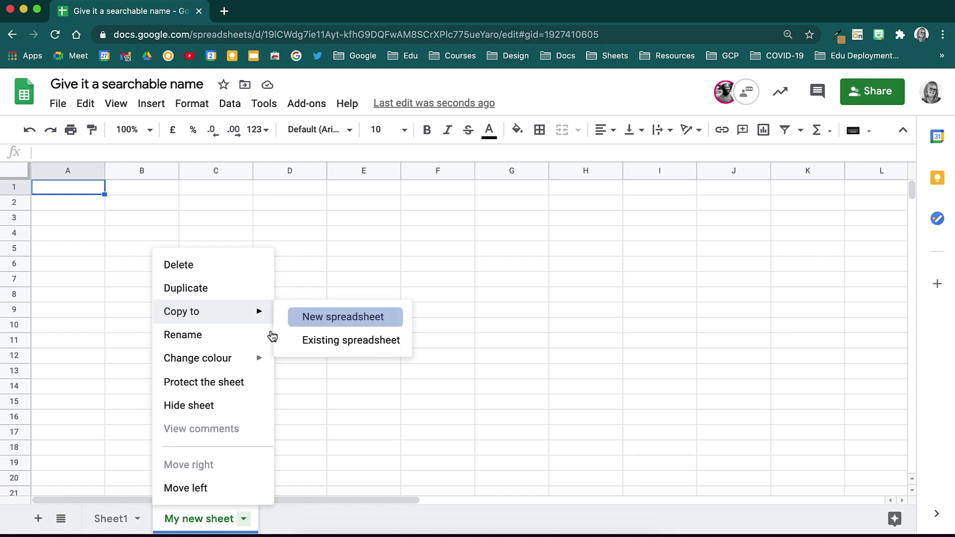
key(Down)
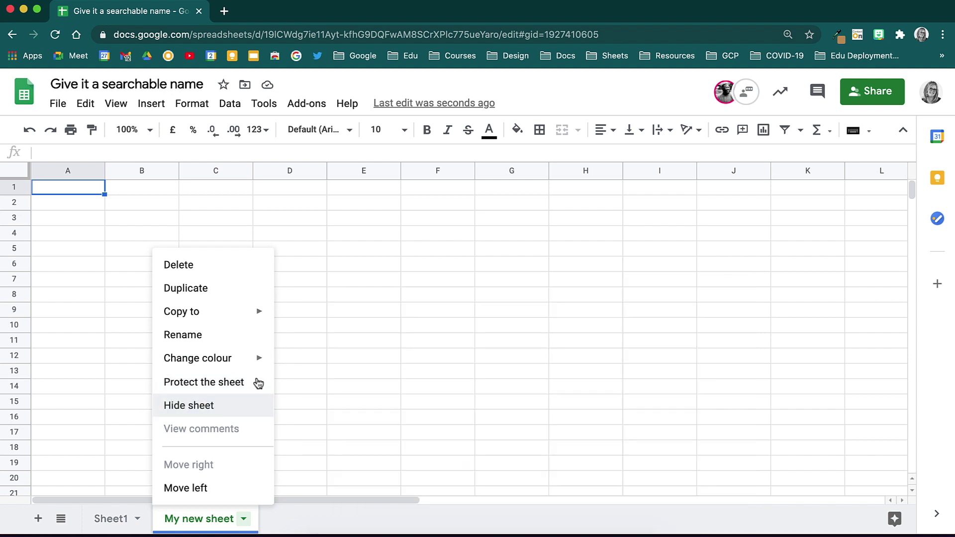
click(258, 407)
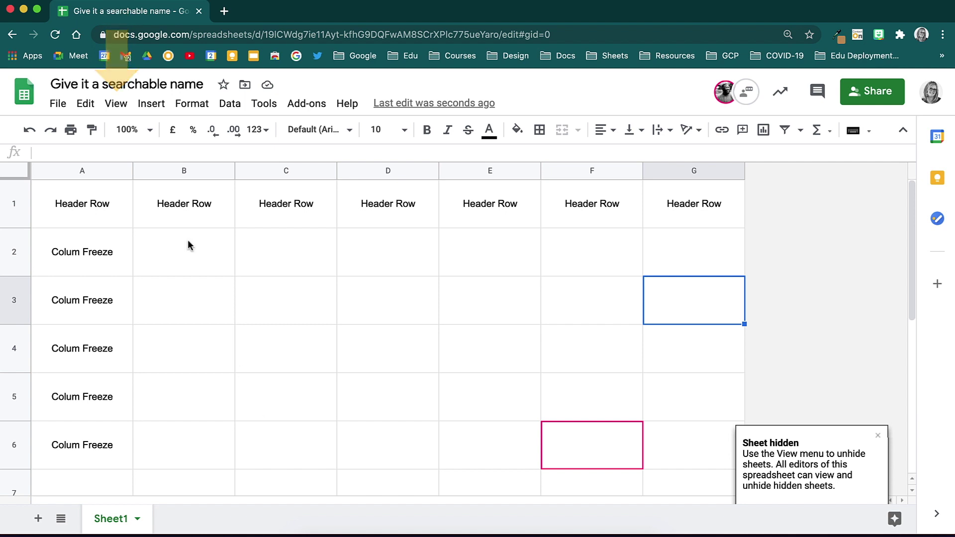
Step: Unhide the hidden sheet My new sheet
click(119, 105)
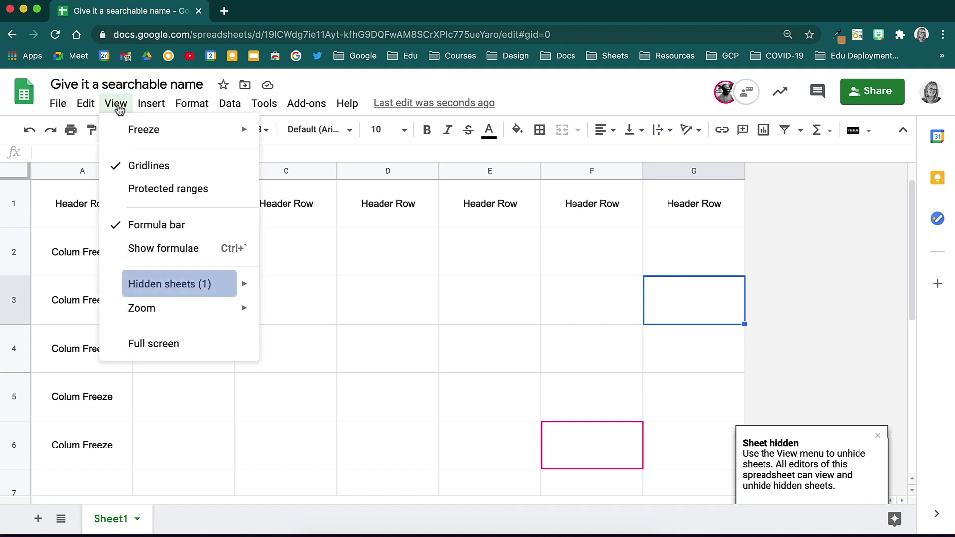
mouse_move(220, 271)
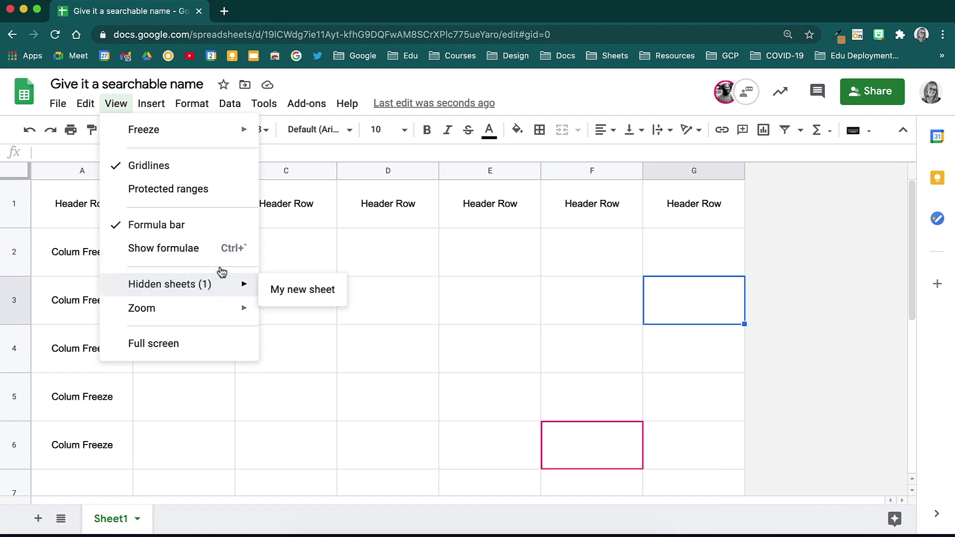
click(334, 297)
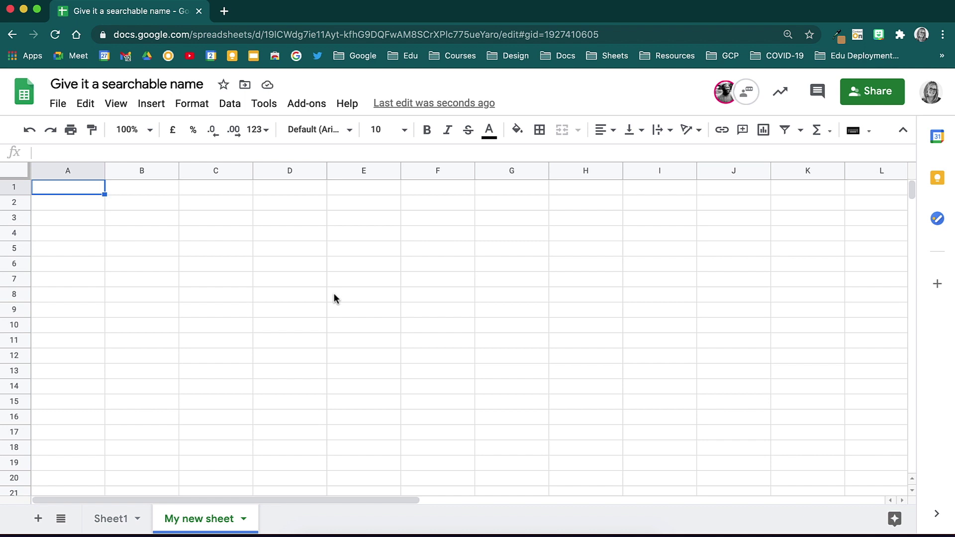
Step: Move the My new sheet tab ahead of Sheet1
drag(216, 529, 122, 517)
Step: Switch to Sheet1 and view the comment attached to cell A1
click(219, 521)
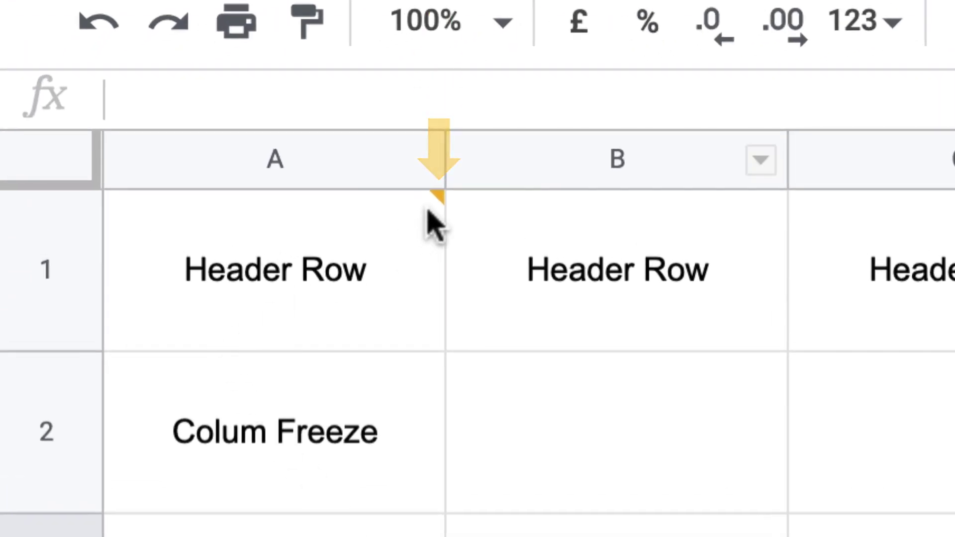
click(438, 219)
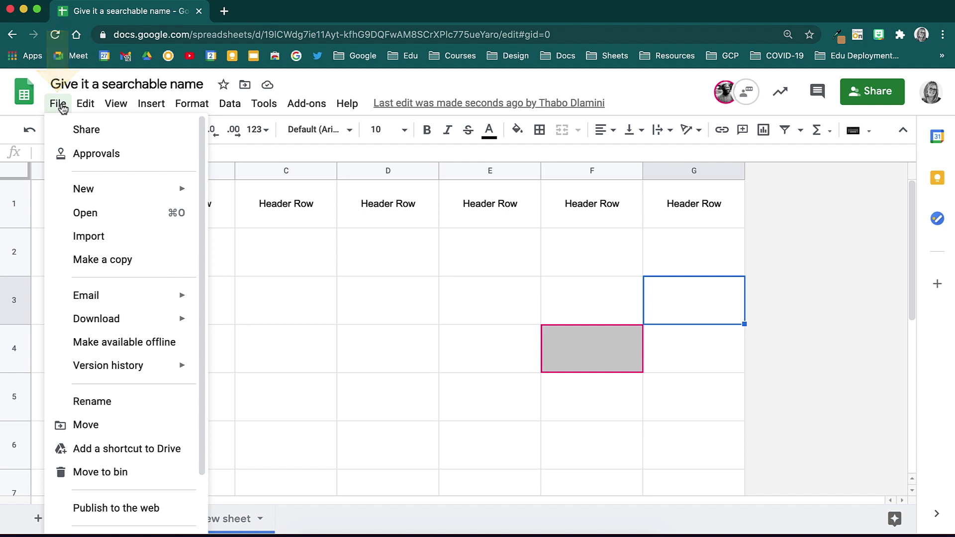
Step: Import Monthly budget.xlsx into the current spreadsheet by inserting it as new sheets, without importing its theme
key(Down)
key(Down)
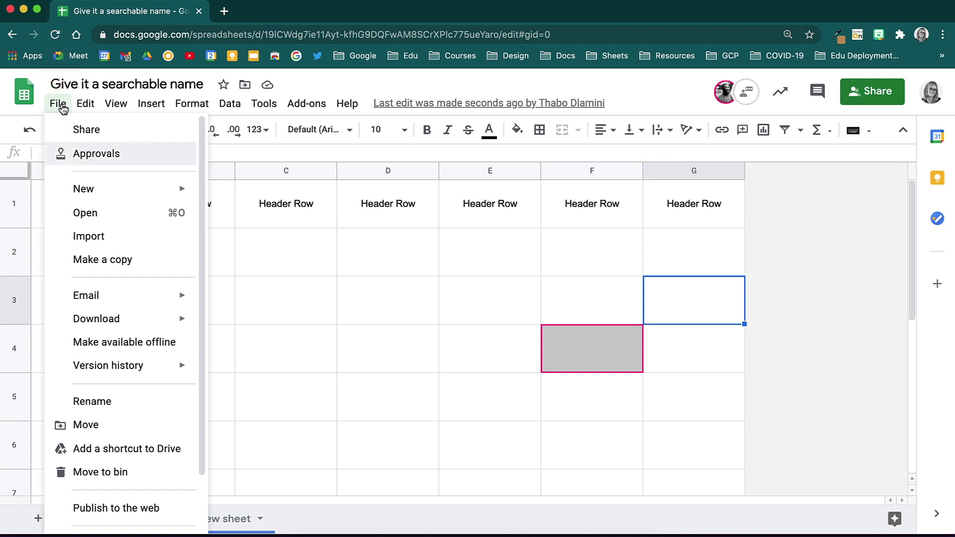
click(149, 238)
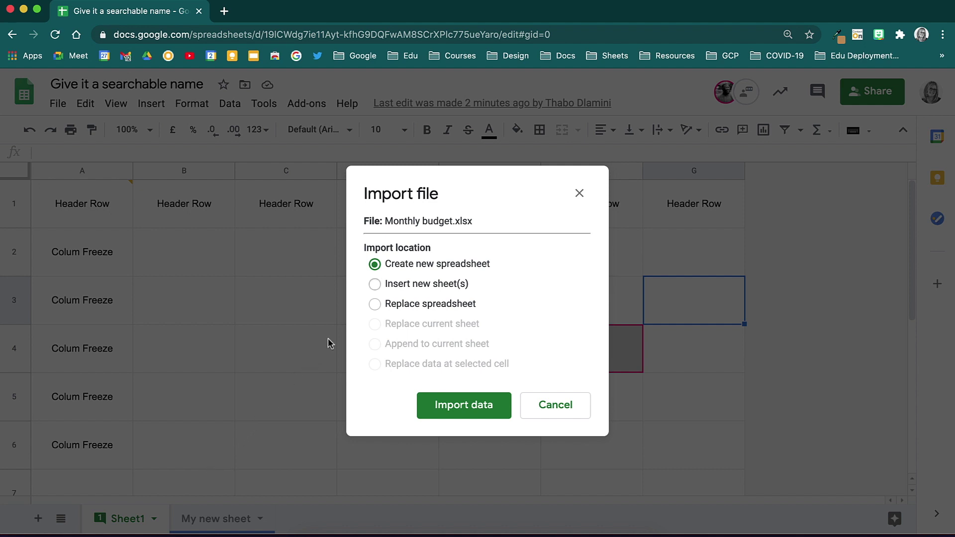
click(375, 285)
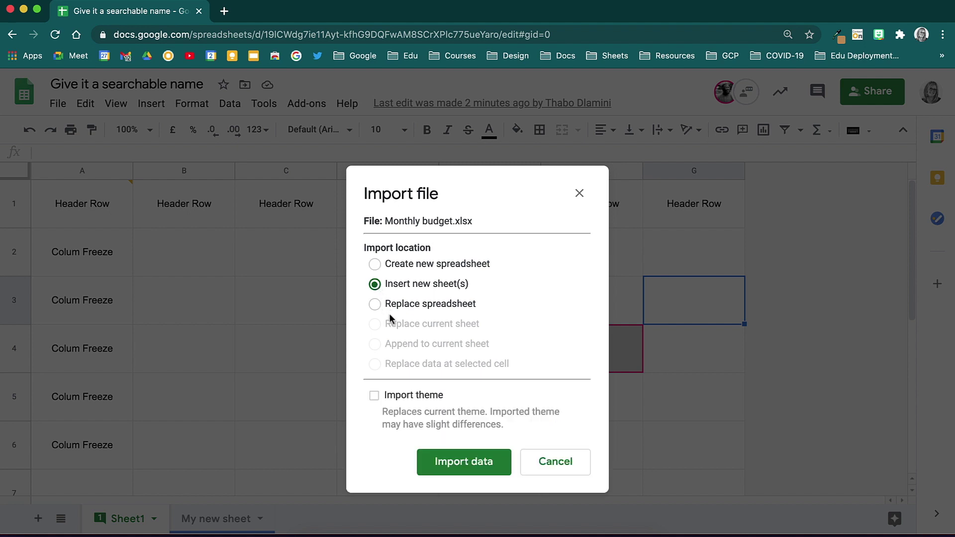
click(473, 467)
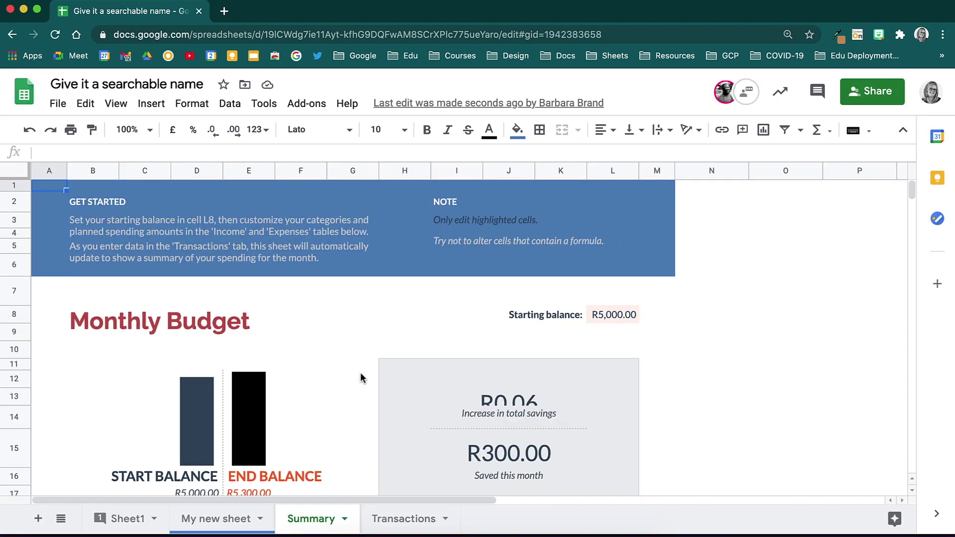
Step: Start emailing the spreadsheet as an attachment and add the second suggested contact as the recipient
click(58, 104)
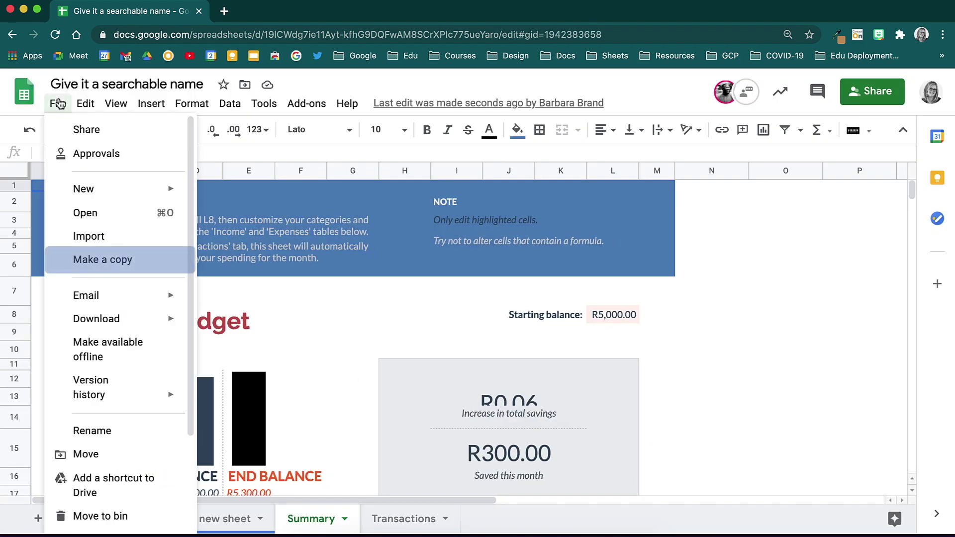
key(Down)
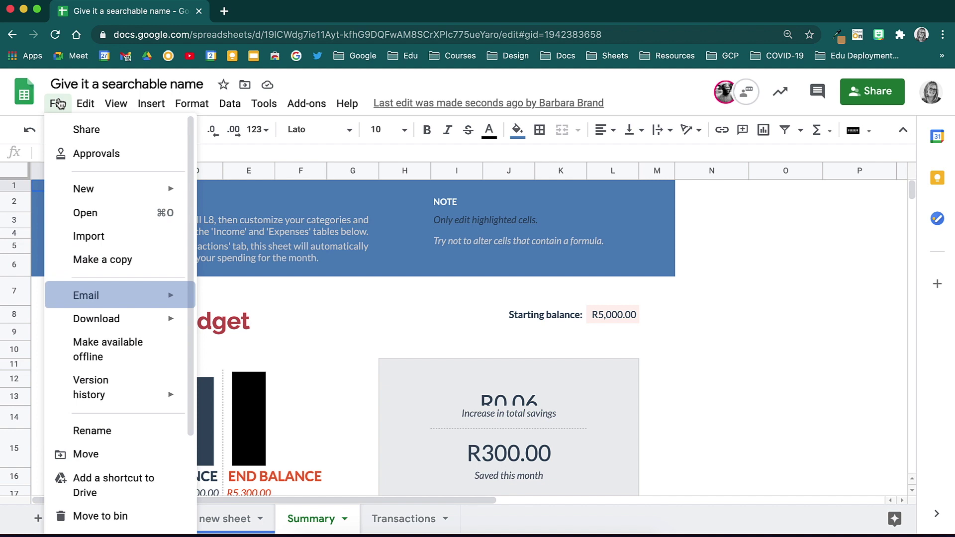
mouse_move(176, 285)
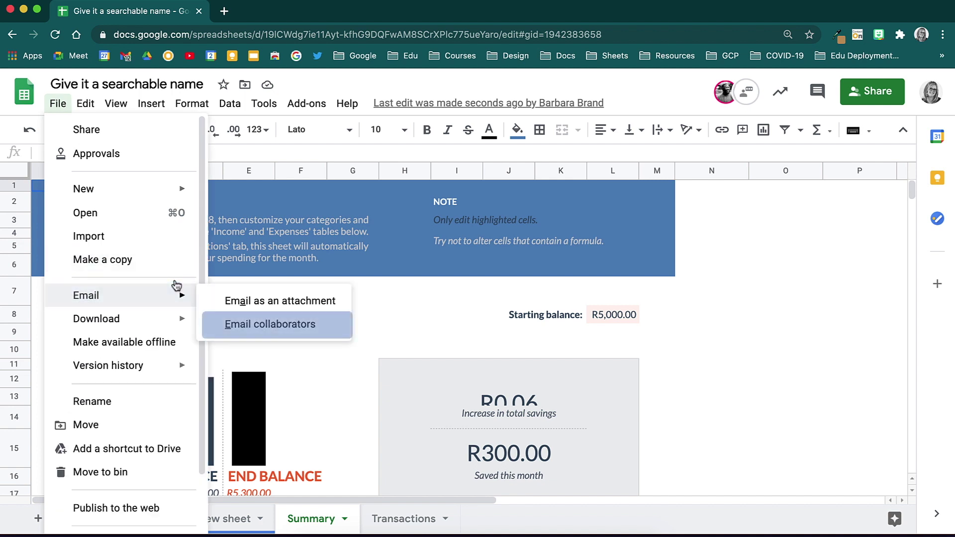
click(345, 303)
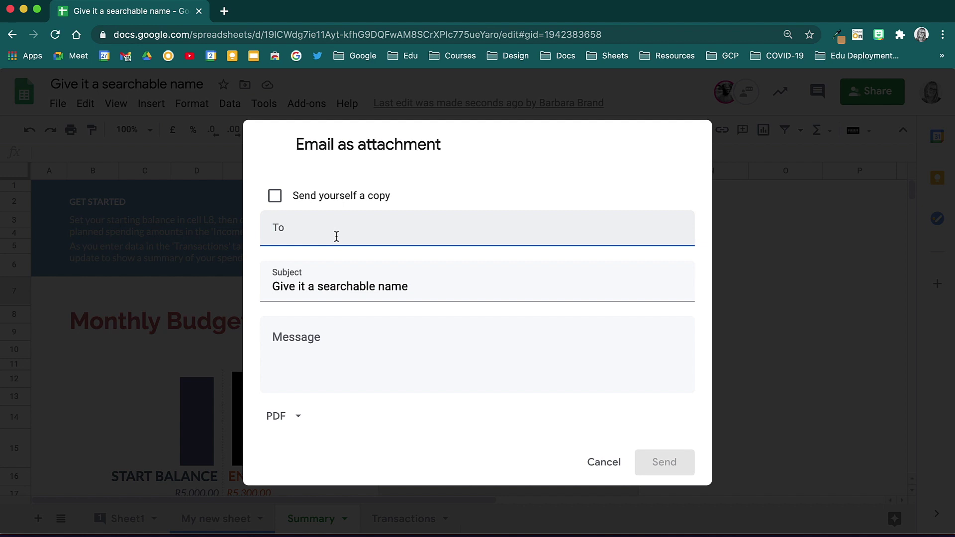
click(336, 236)
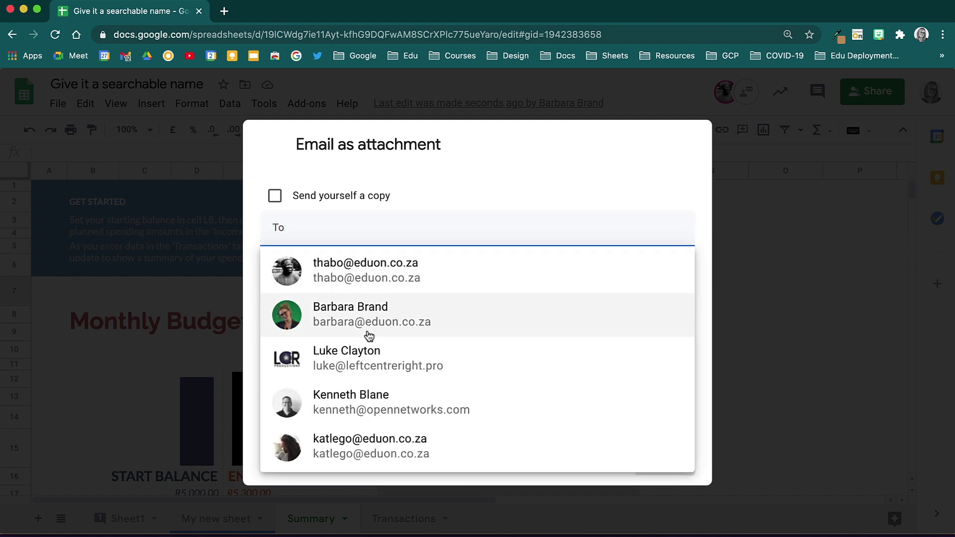
click(367, 333)
Step: Set the email subject to "Spreadsheet Demo" and enter the message "Here you can type and email. Whatever you type here will be the body of your mail."
drag(424, 287, 258, 288)
text(Spreadsheet Demo)
click(279, 346)
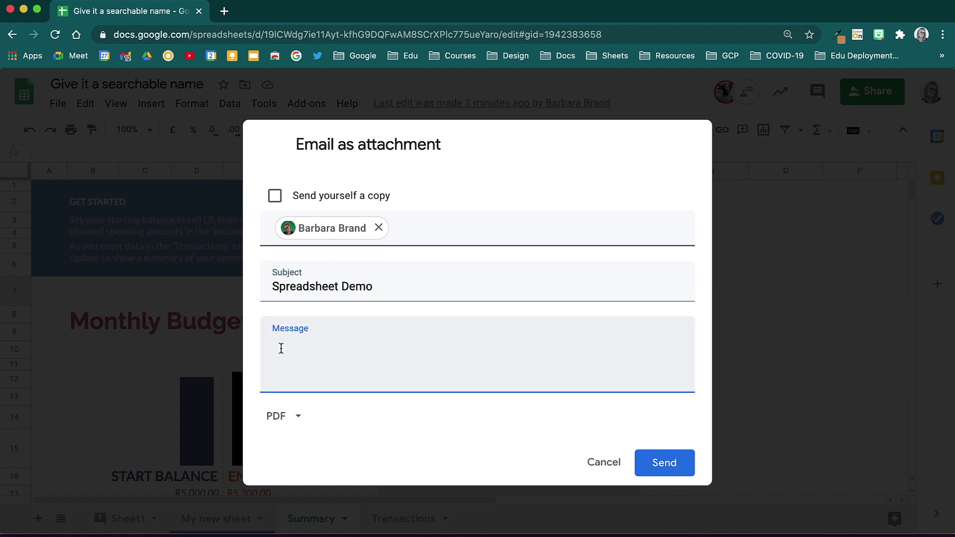
text(Here you can type and email. Whatever you type here will be the body of your mail.)
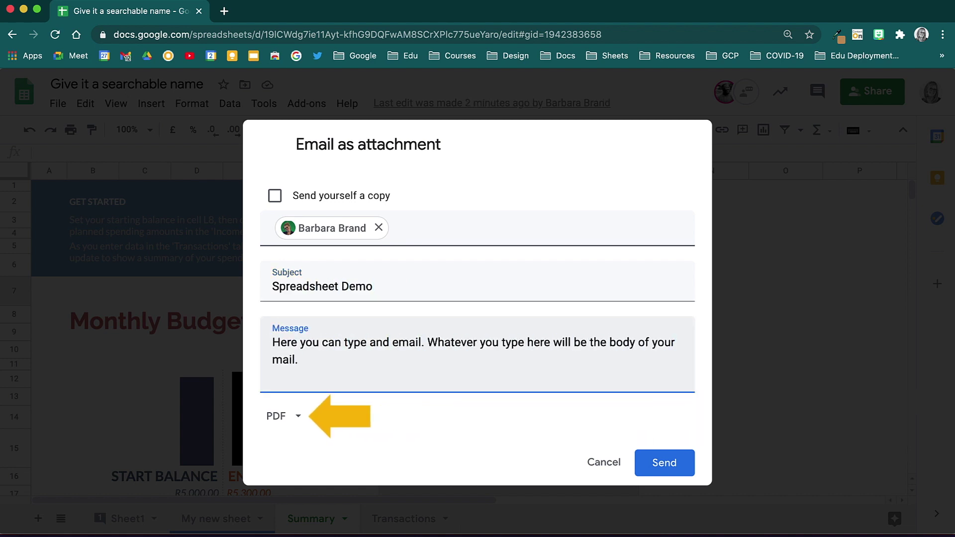
Step: Set the attachment format to Microsoft Excel and send the email
click(310, 418)
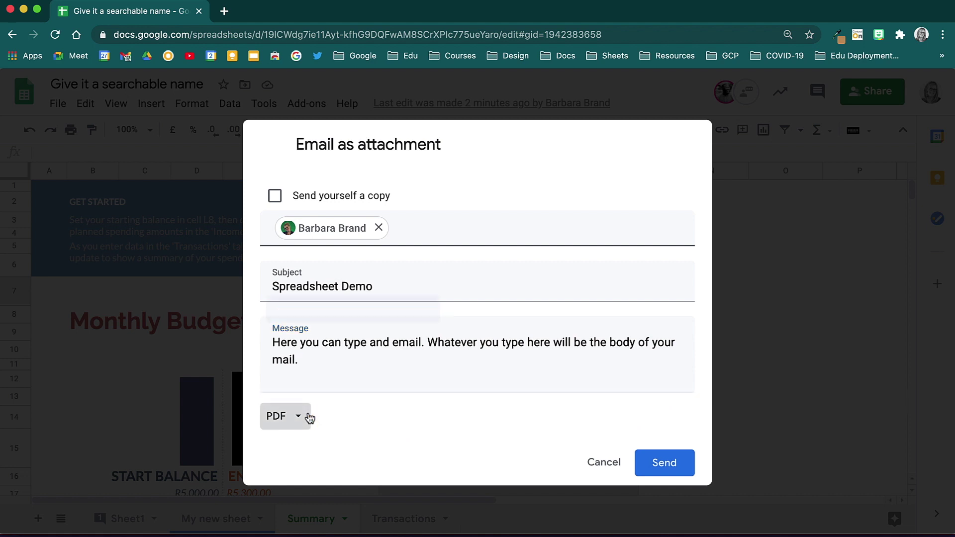
key(Down)
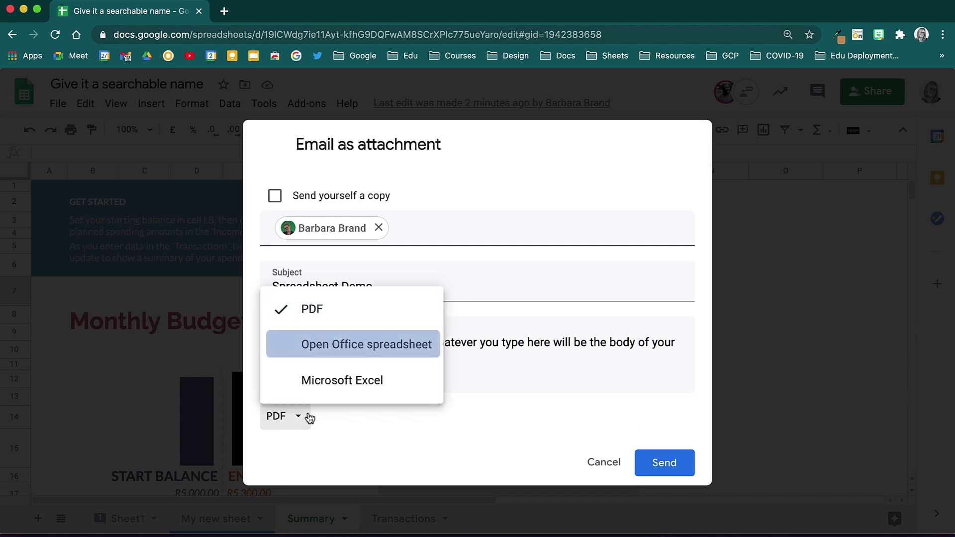
key(Down)
key(Return)
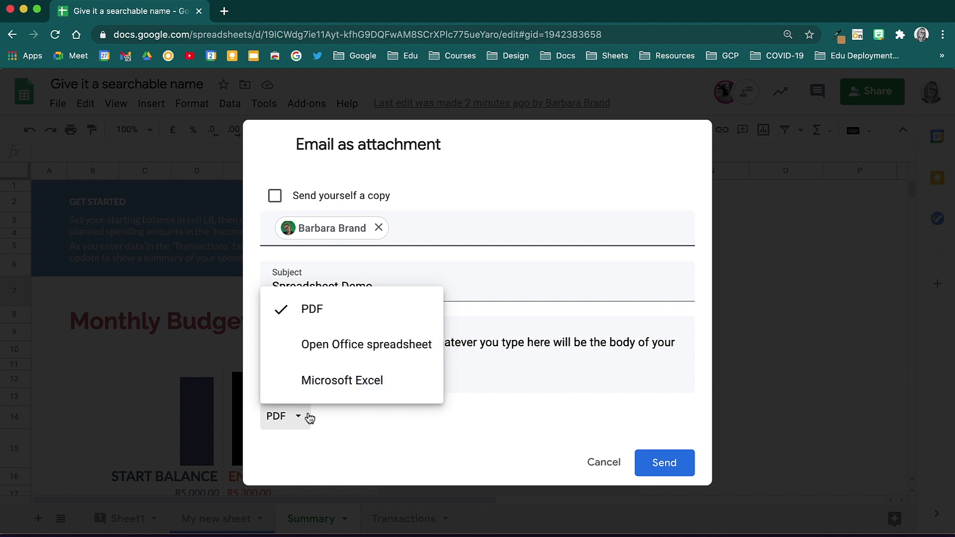
click(338, 381)
click(665, 462)
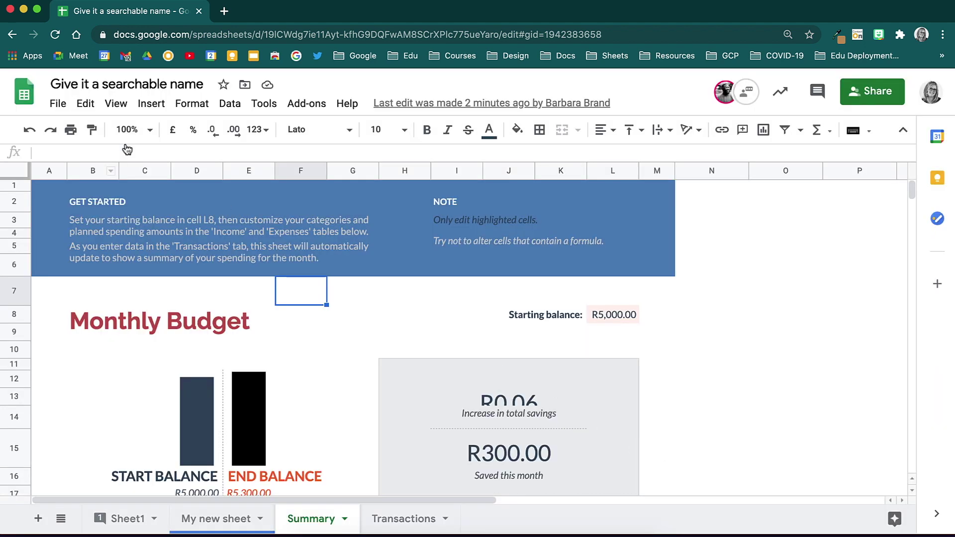
Step: Review the file formats available for downloading the spreadsheet, from Microsoft Excel to comma-separated values
click(57, 103)
mouse_move(165, 323)
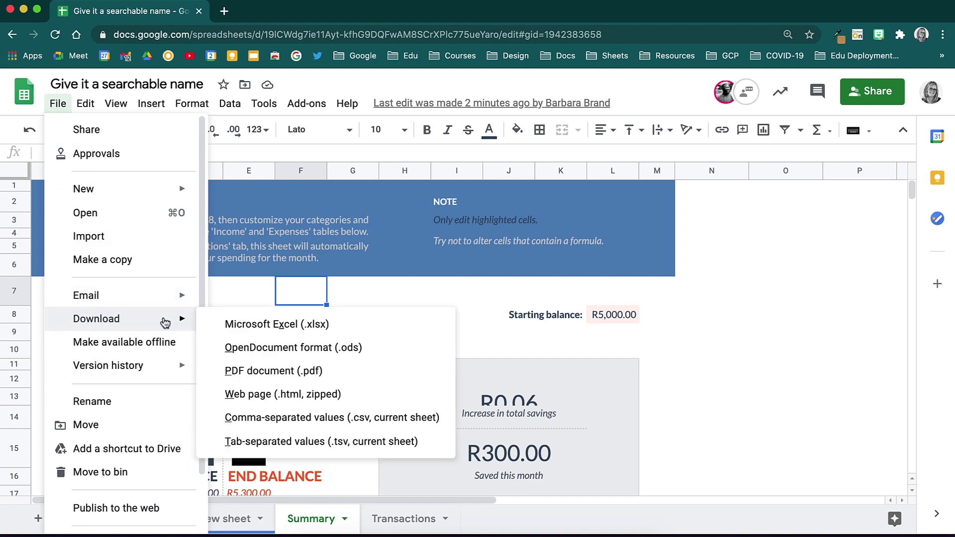
key(Right)
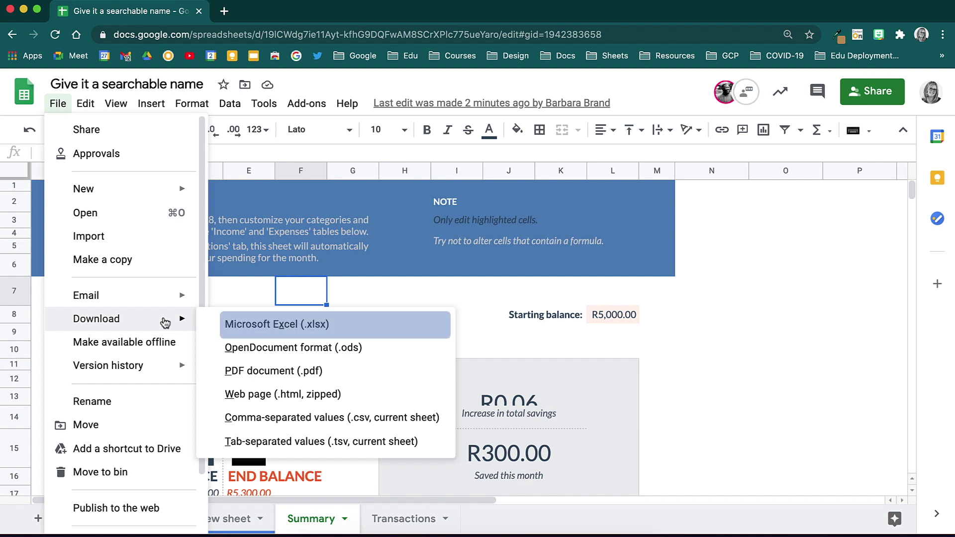
key(Down)
key(Down)
key(Down)
key(Down)
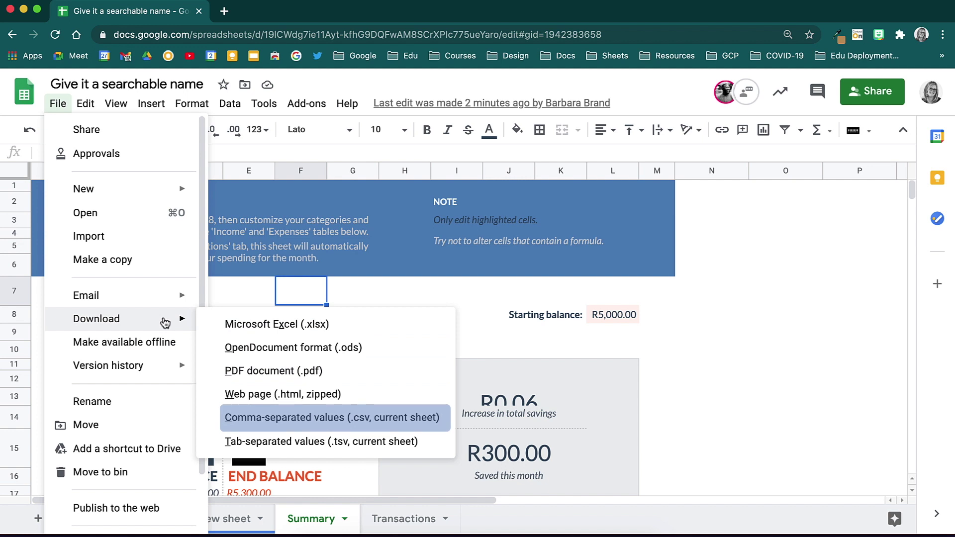
key(Left)
Step: Review the offline, version history, move and remaining file options, and return to the Summary sheet
key(Down)
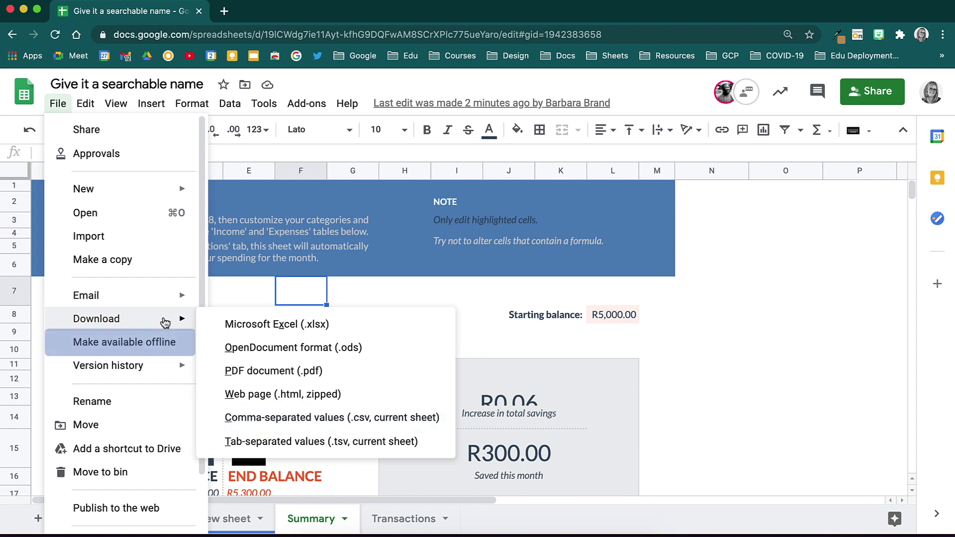
key(Down)
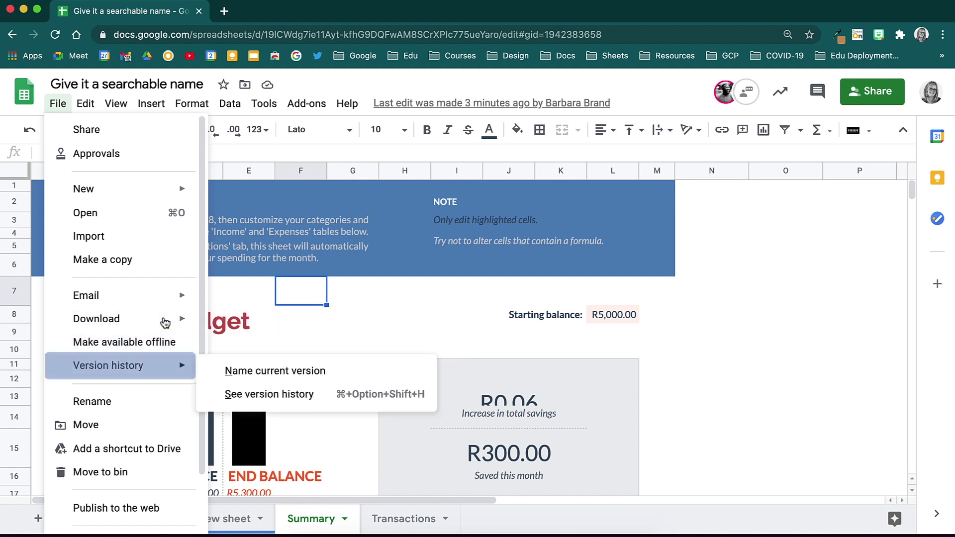
key(Down)
key(Down)
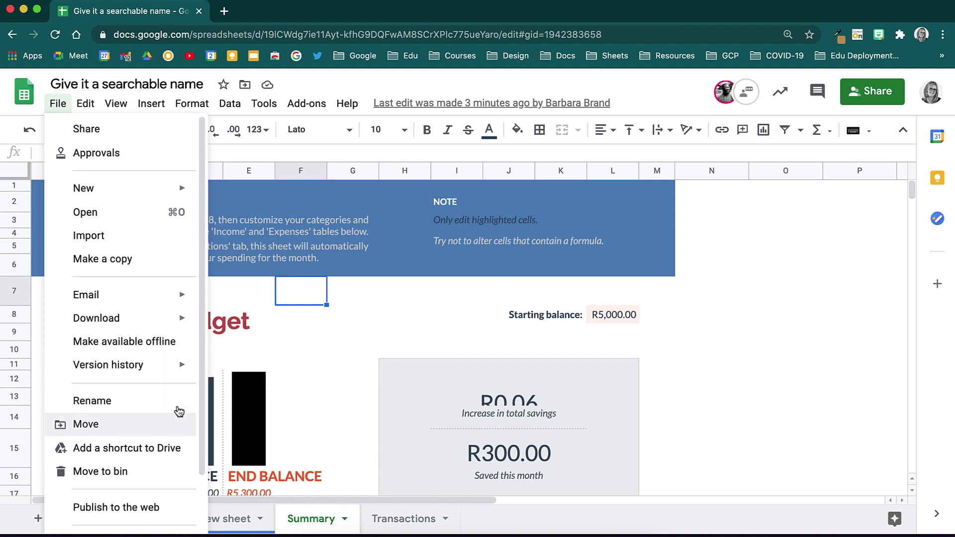
scroll(179, 411, down, 2)
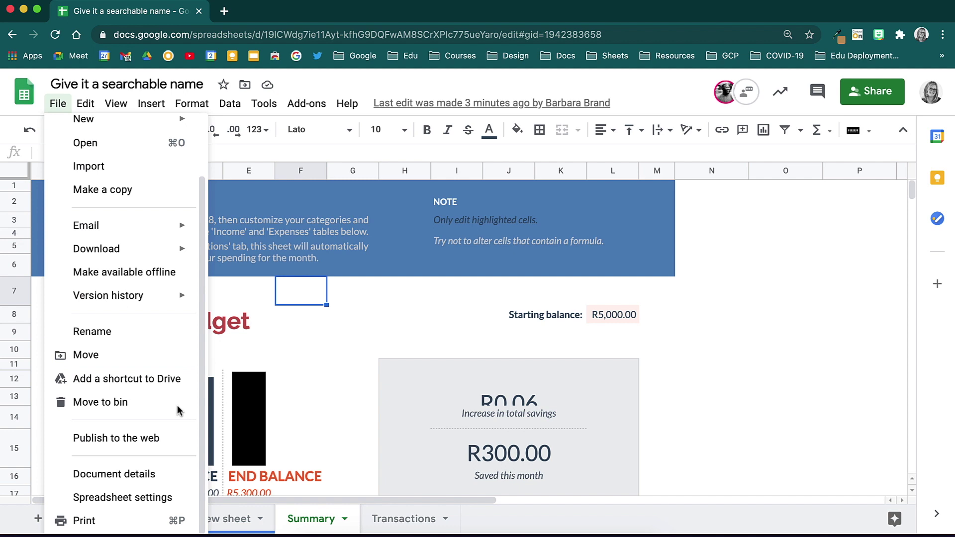
scroll(179, 411, up, 2)
click(443, 303)
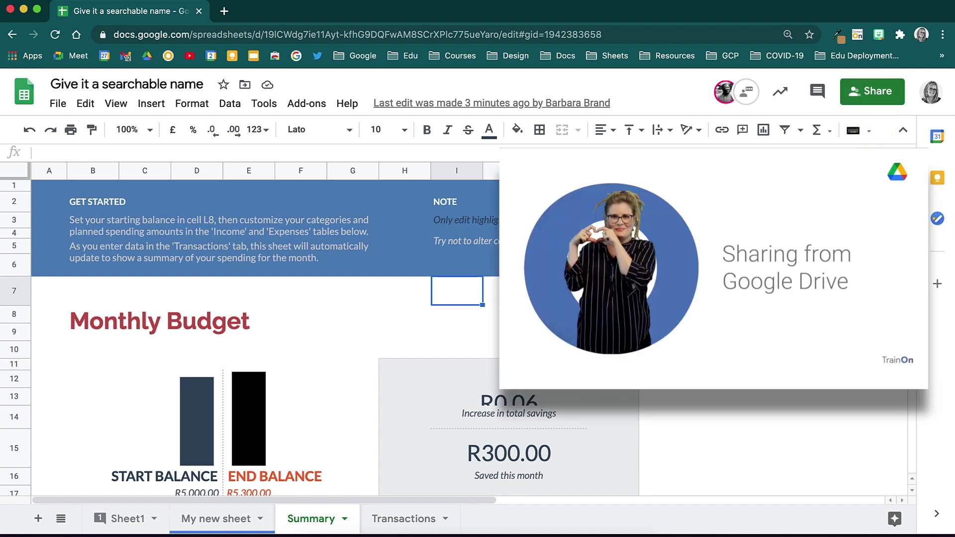
Step: Look through the popular resources in Sheets Help and close the help window
click(349, 104)
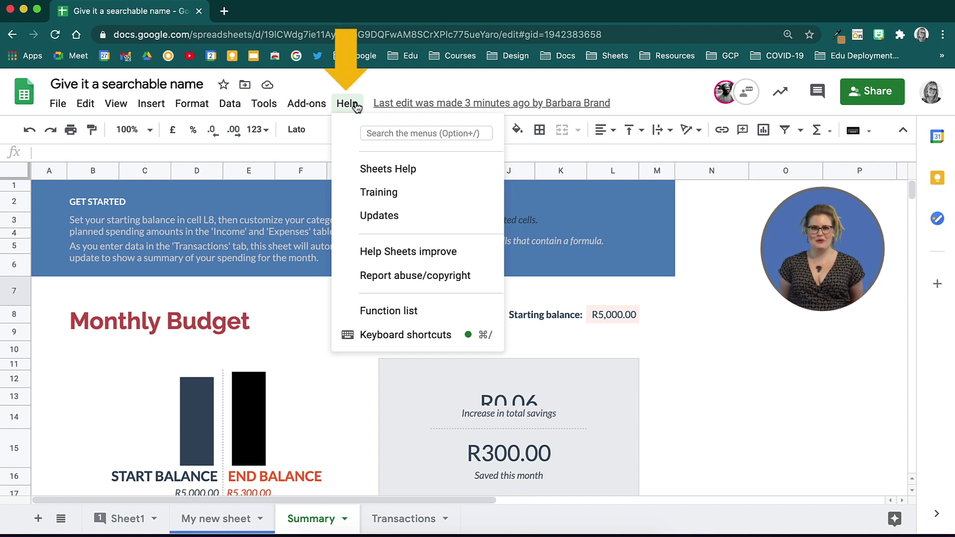
click(422, 166)
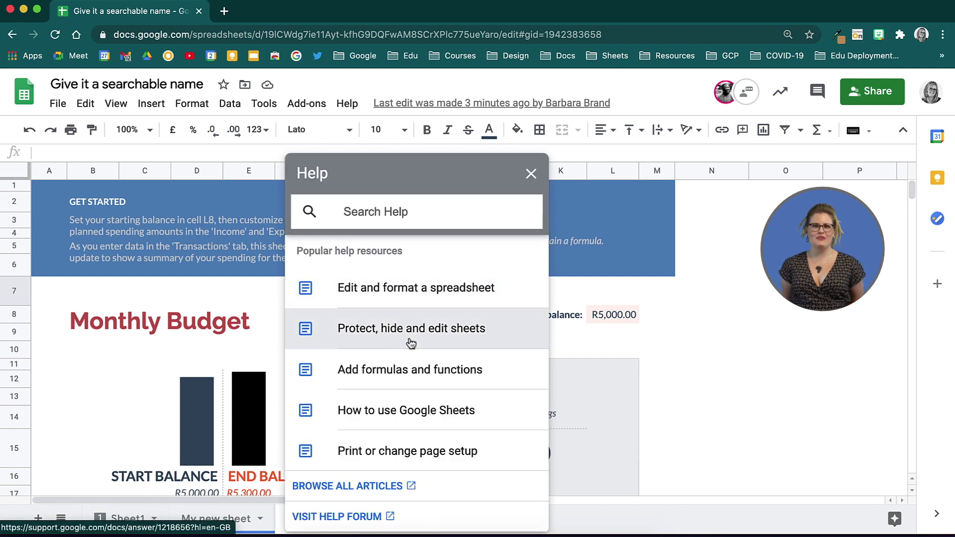
scroll(411, 343, down, 3)
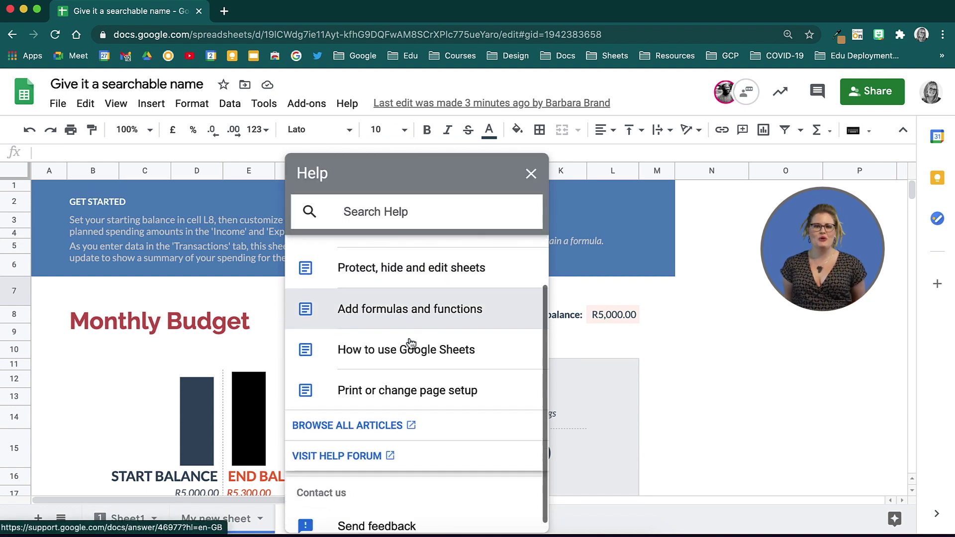
scroll(411, 344, up, 3)
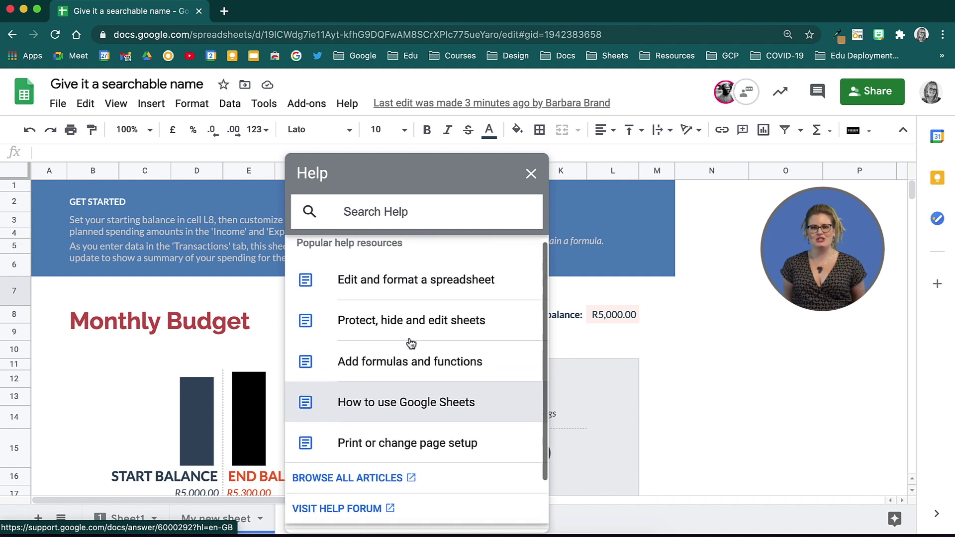
click(530, 176)
Step: Open the Google Sheets training page, look through its guides, and return to the spreadsheet
click(347, 103)
click(404, 185)
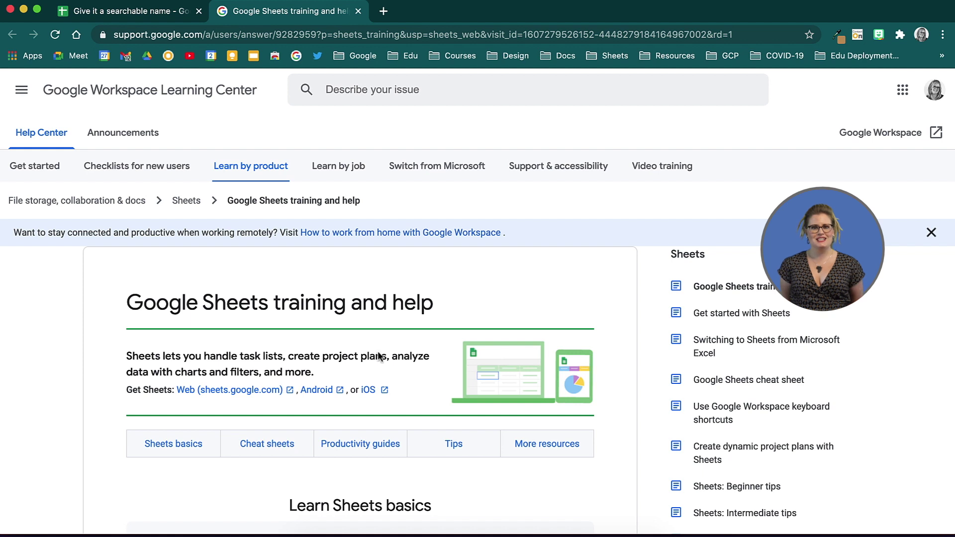
scroll(378, 354, down, 7)
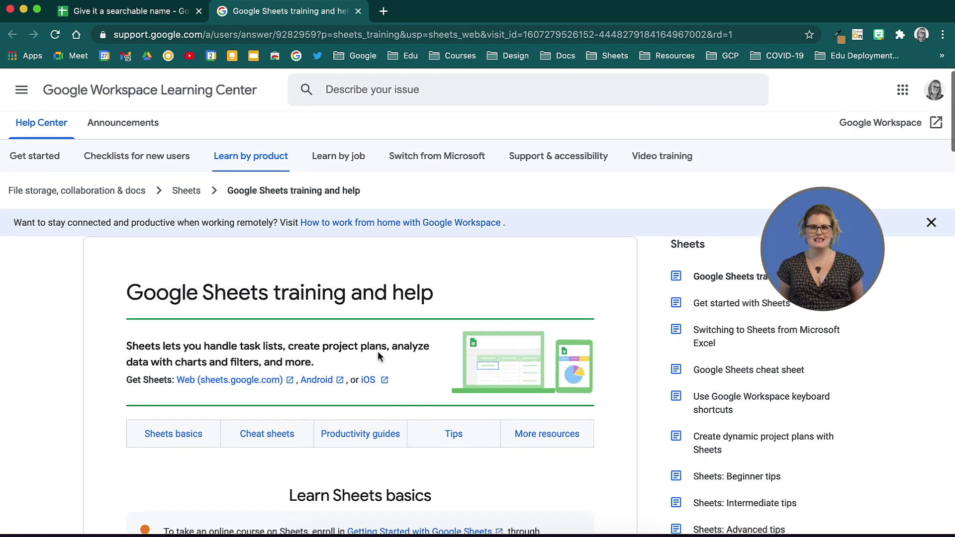
scroll(378, 352, down, 3)
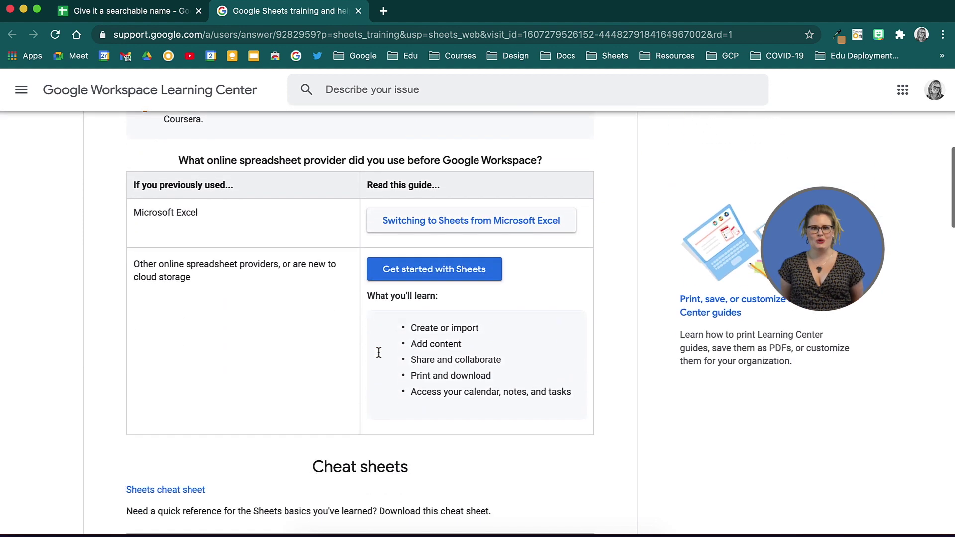
click(153, 10)
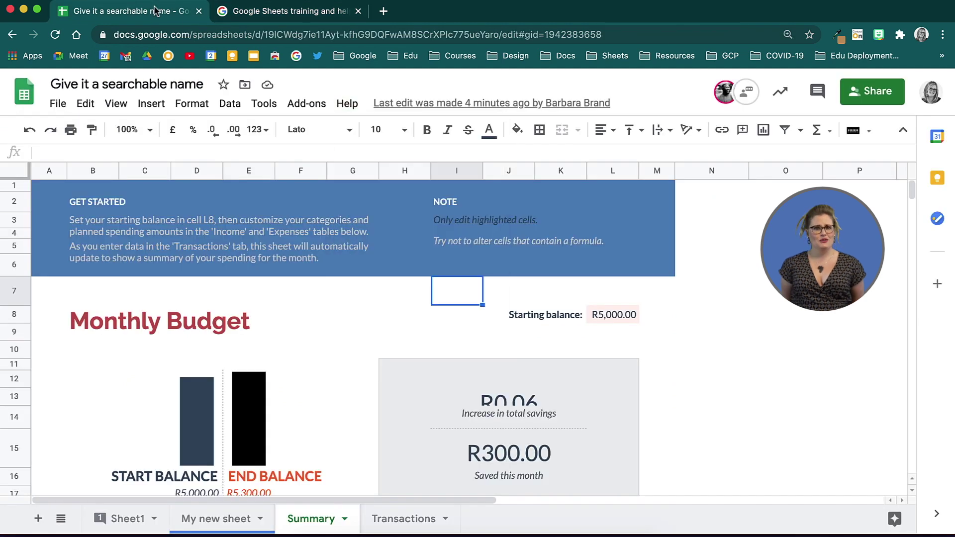
Step: Open the spreadsheet's help options
click(345, 106)
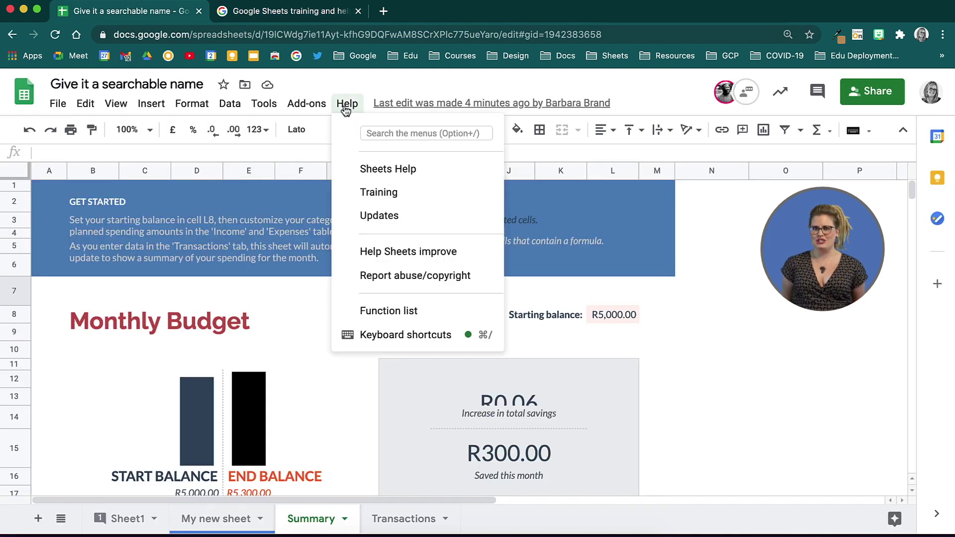